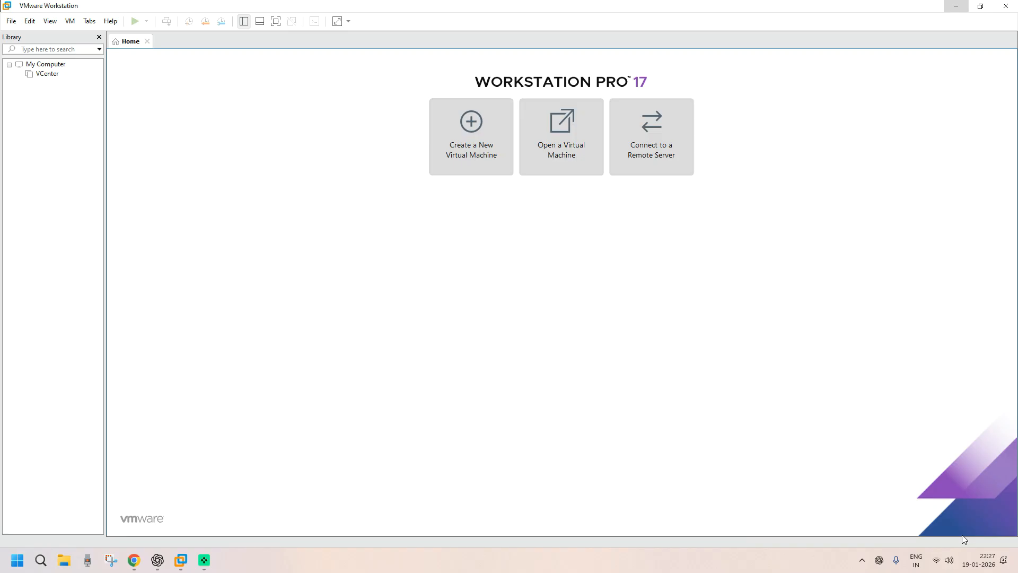
- Minimize VMware Workstation Pro to reveal the Windows desktop
click(955, 7)
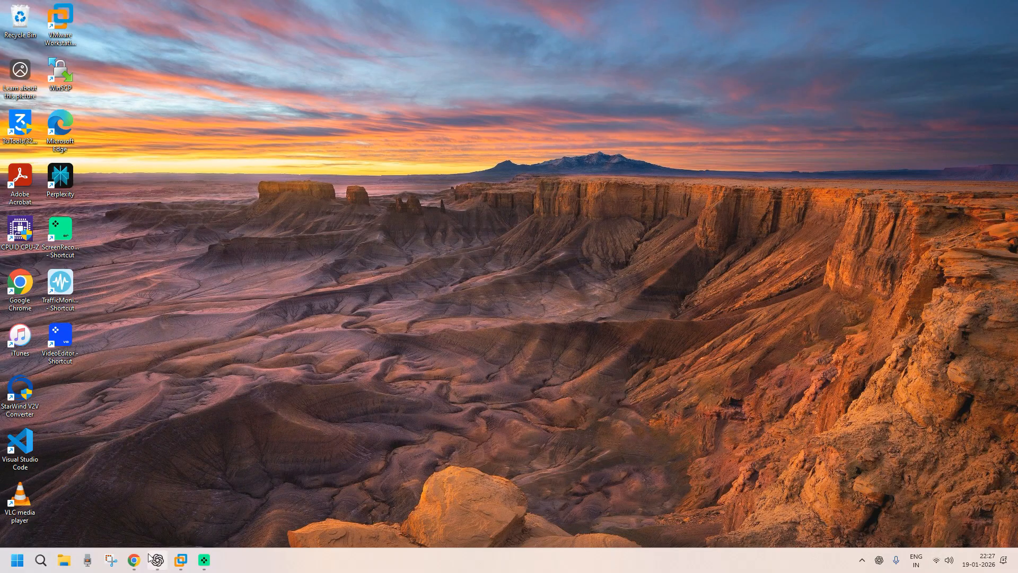
- In Chrome, search for 'windows server 2025 iso download'
click(134, 561)
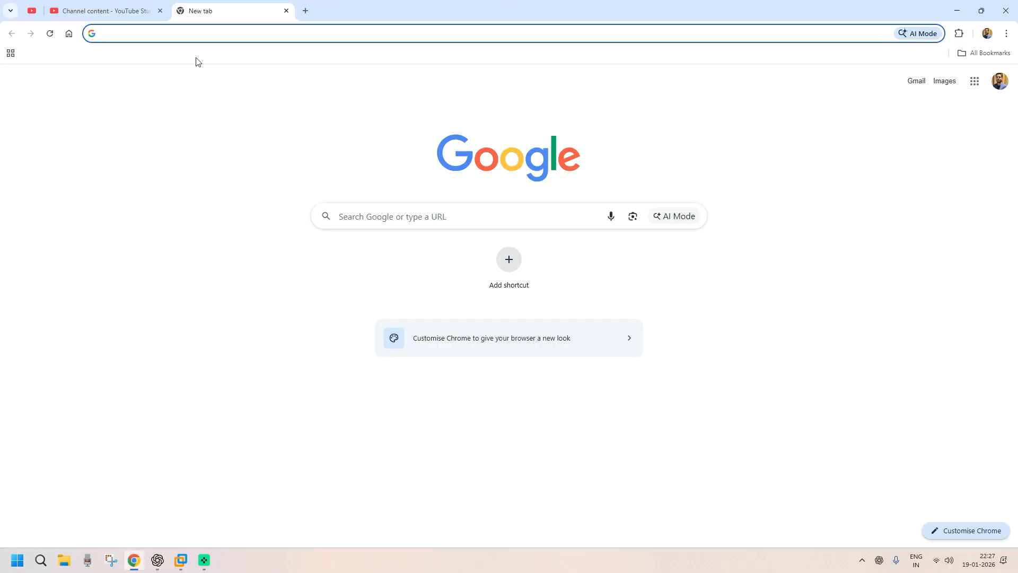
click(193, 35)
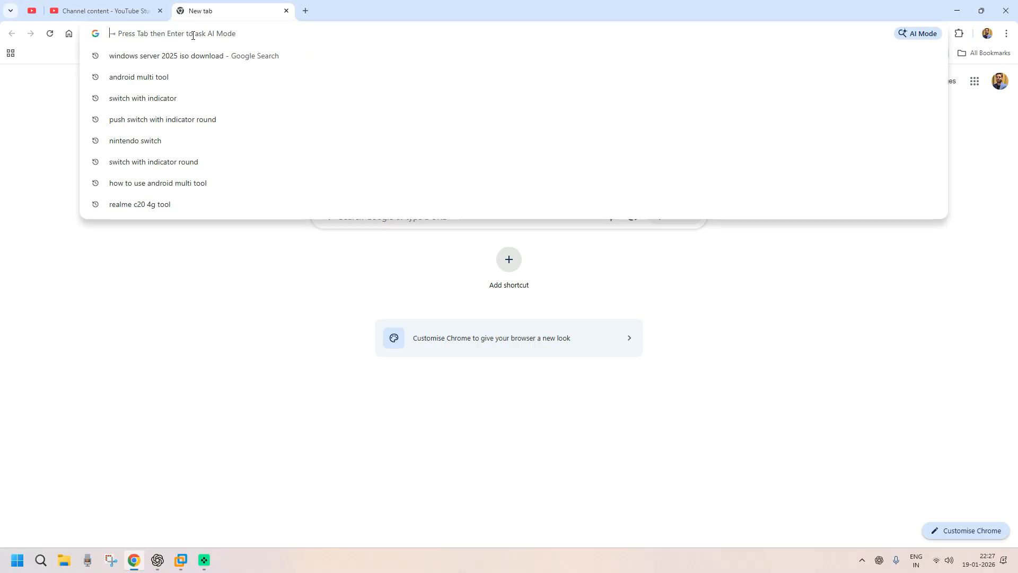
key(Down)
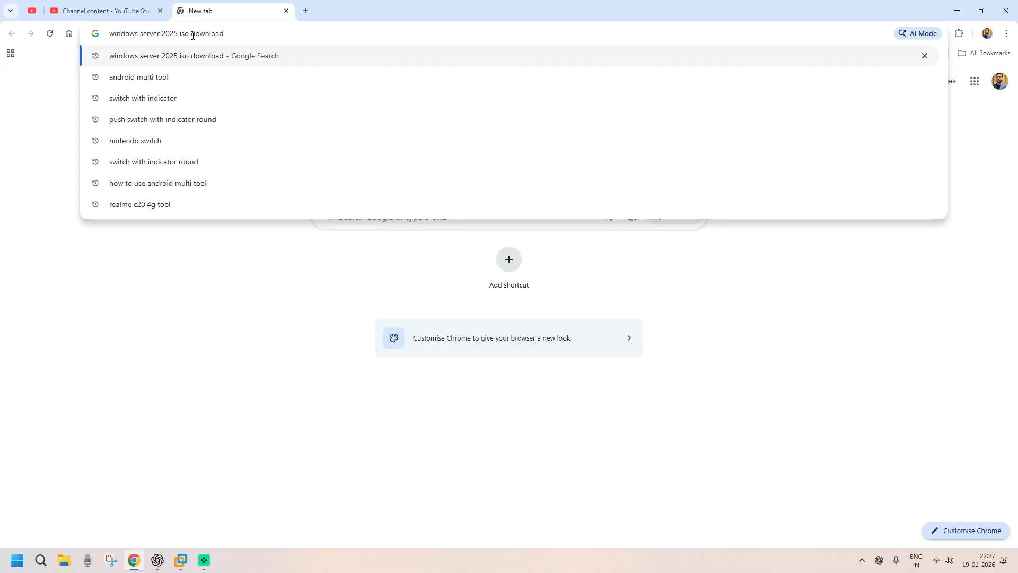
key(Return)
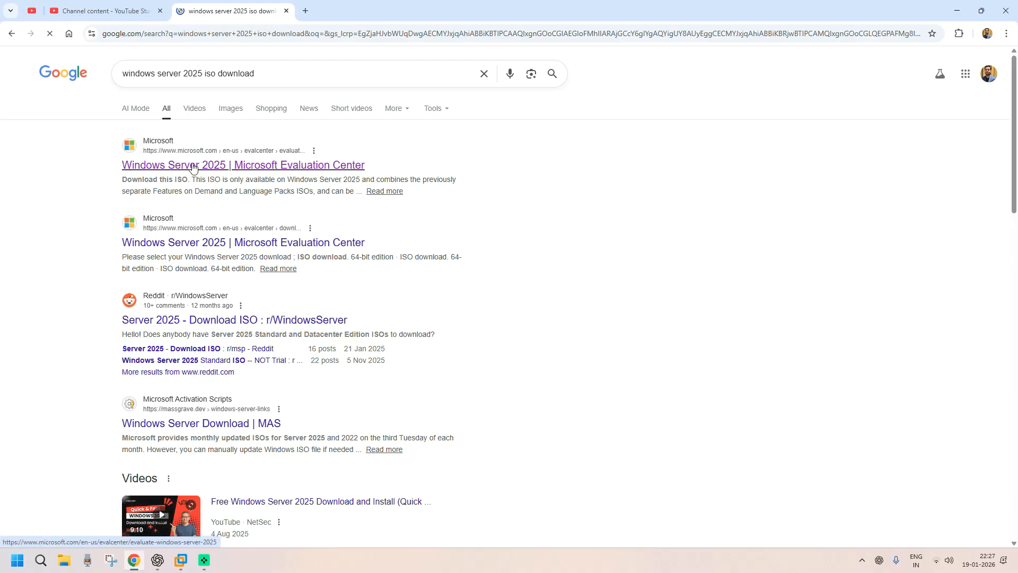
- Open Microsoft's Windows Server 2025 Evaluation Center result and go to its ISO download registration
click(193, 167)
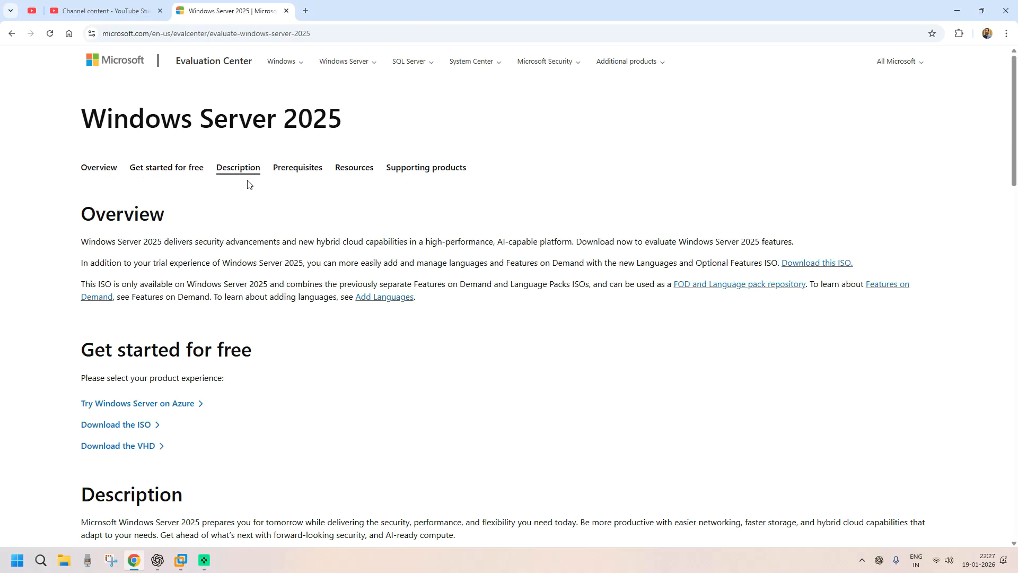
scroll(240, 216, down, 2)
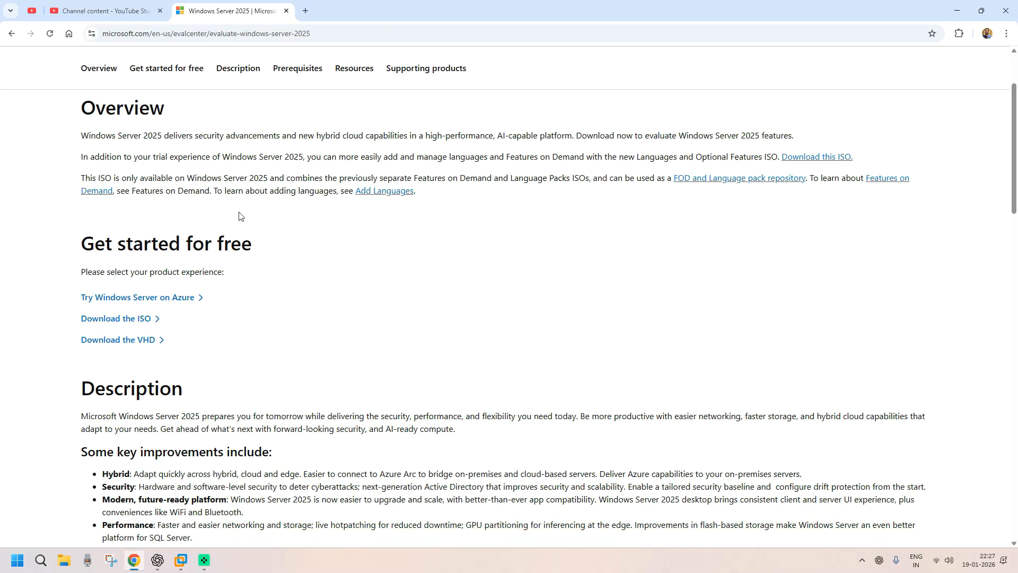
click(115, 319)
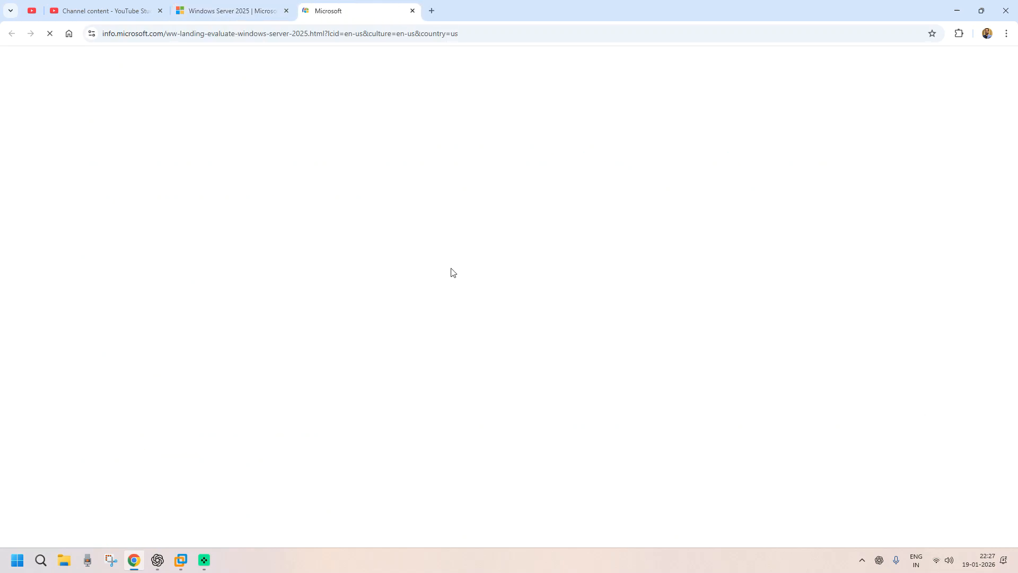
- Fill in the trial form with the user's first name, last name and e-mail, then submit it
scroll(619, 354, down, 1)
click(624, 312)
key(Tab)
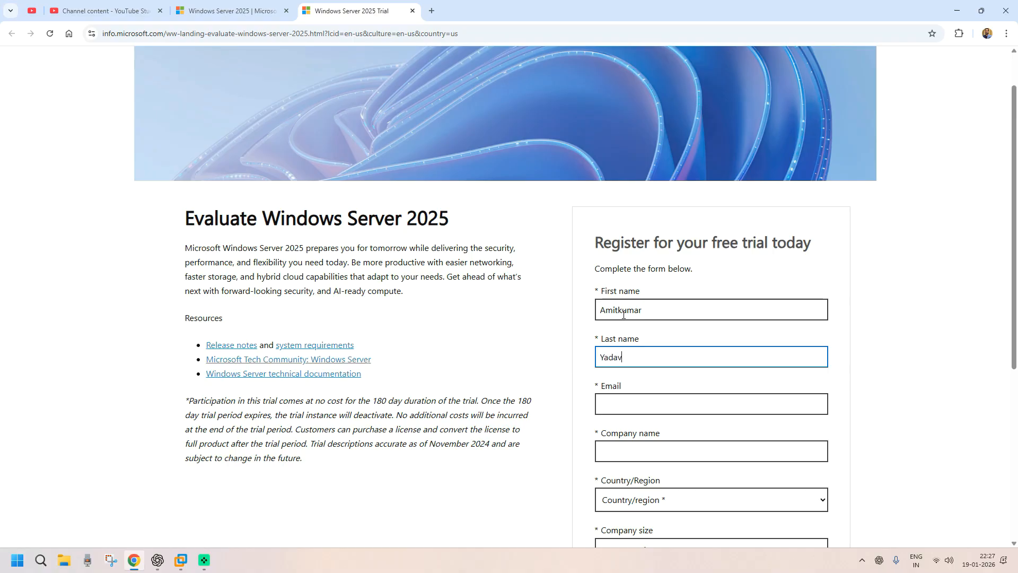
key(Tab)
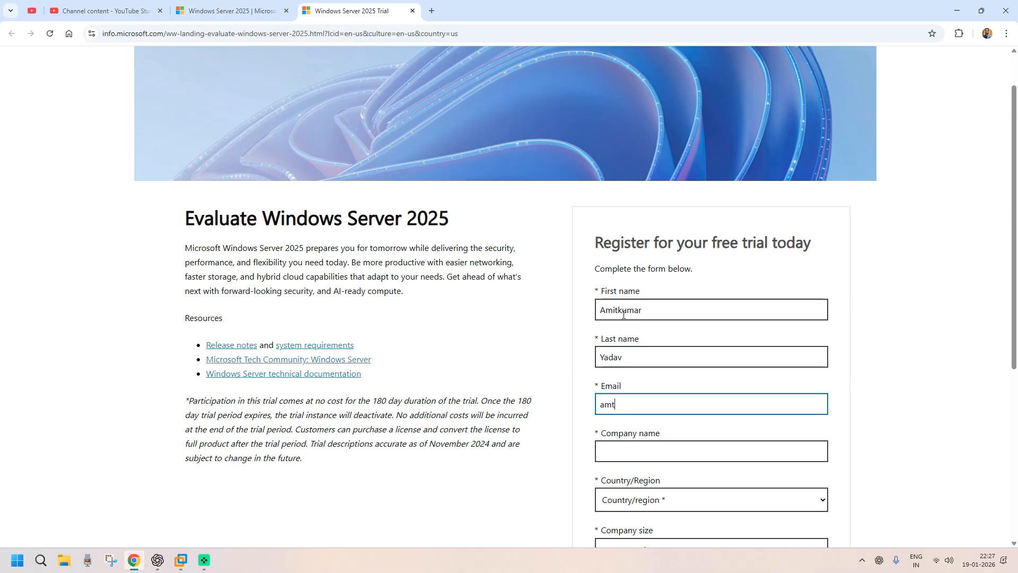
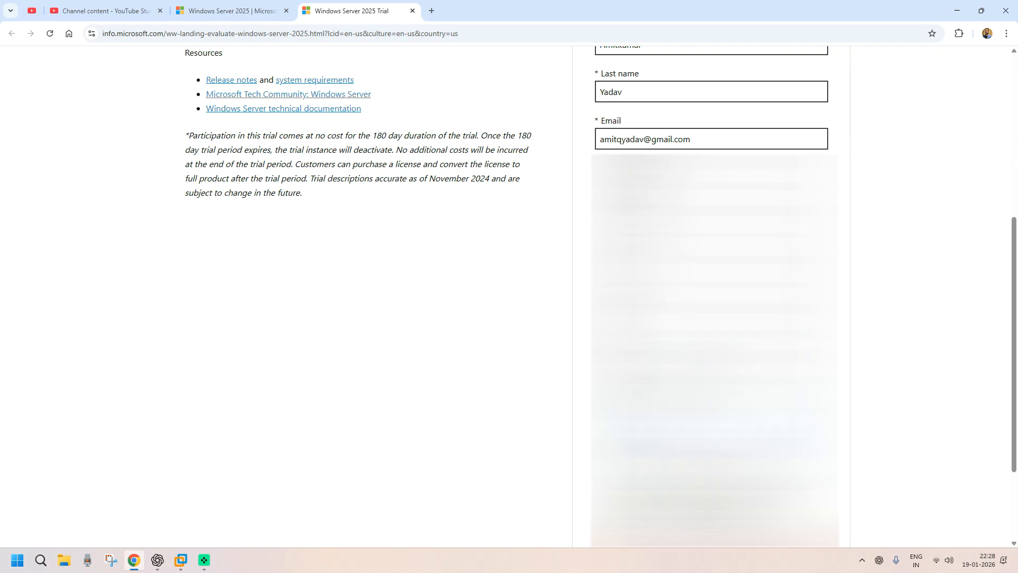
scroll(509, 297, down, 3)
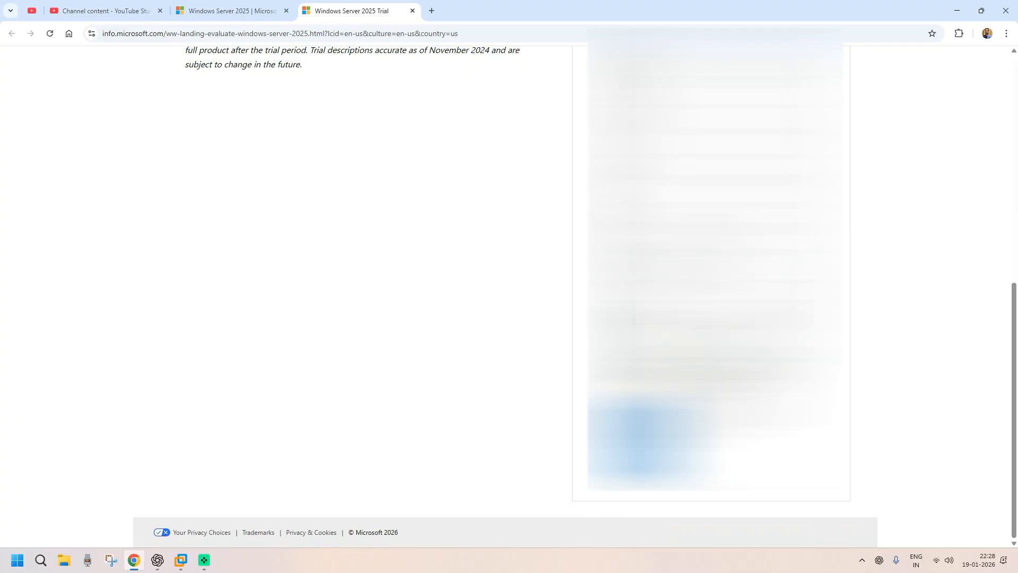
click(638, 441)
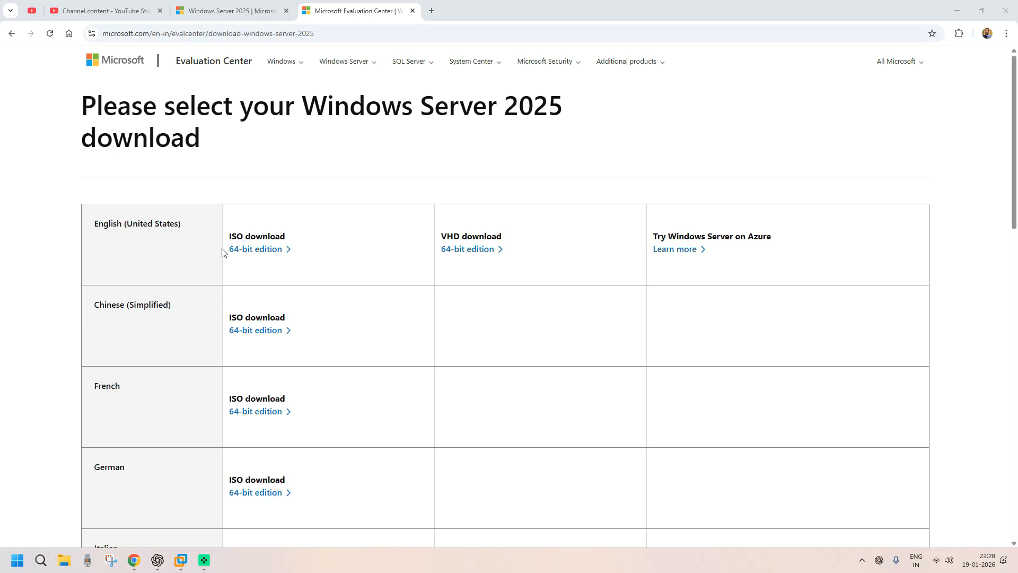
- Download the English 64-bit ISO and show it in its Downloads folder from the download history
click(253, 255)
click(968, 33)
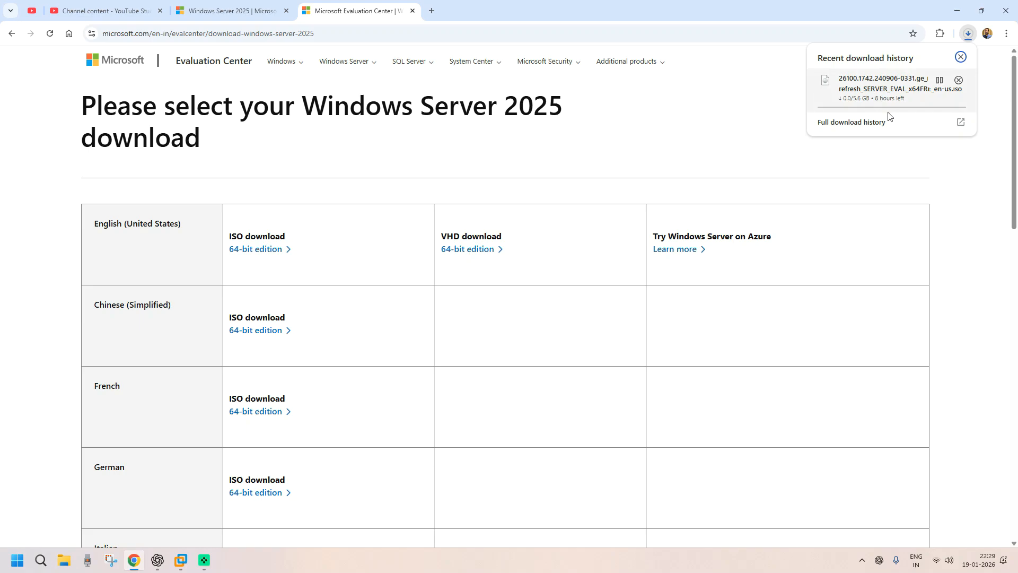
click(848, 121)
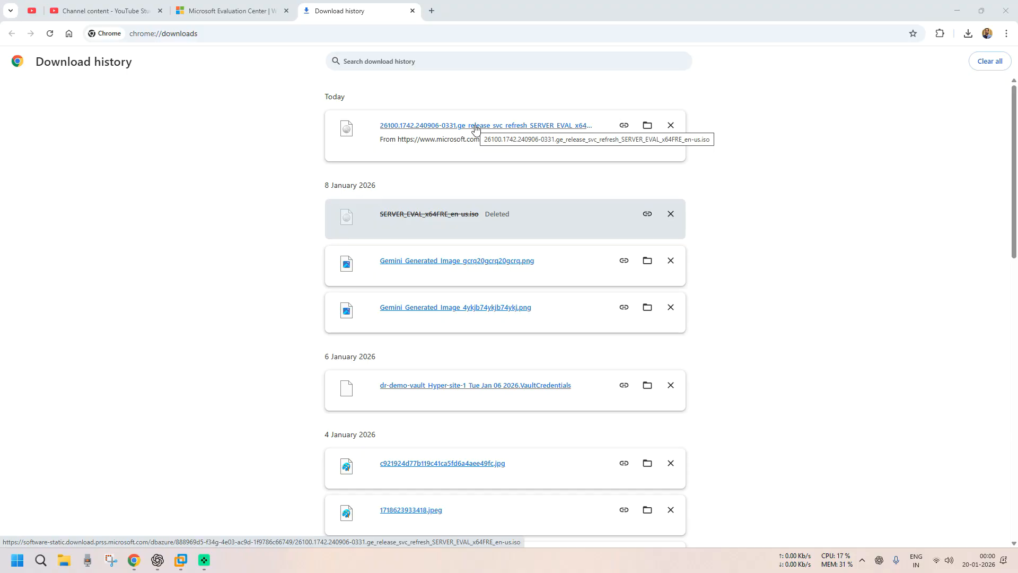
click(649, 125)
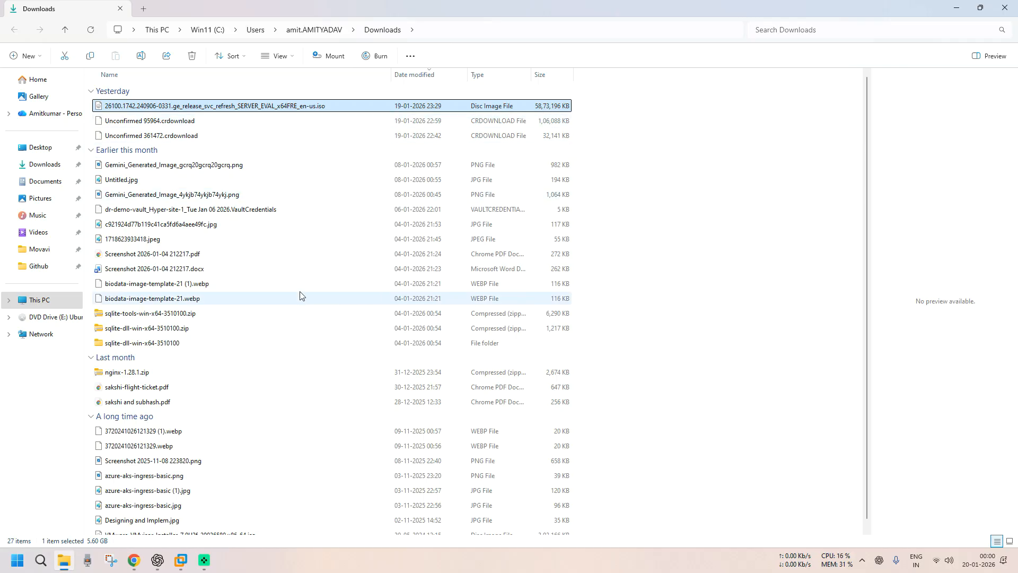
- Minimize File Explorer and Chrome, then launch VMware Workstation Pro from Start by searching 'vmware'
click(962, 8)
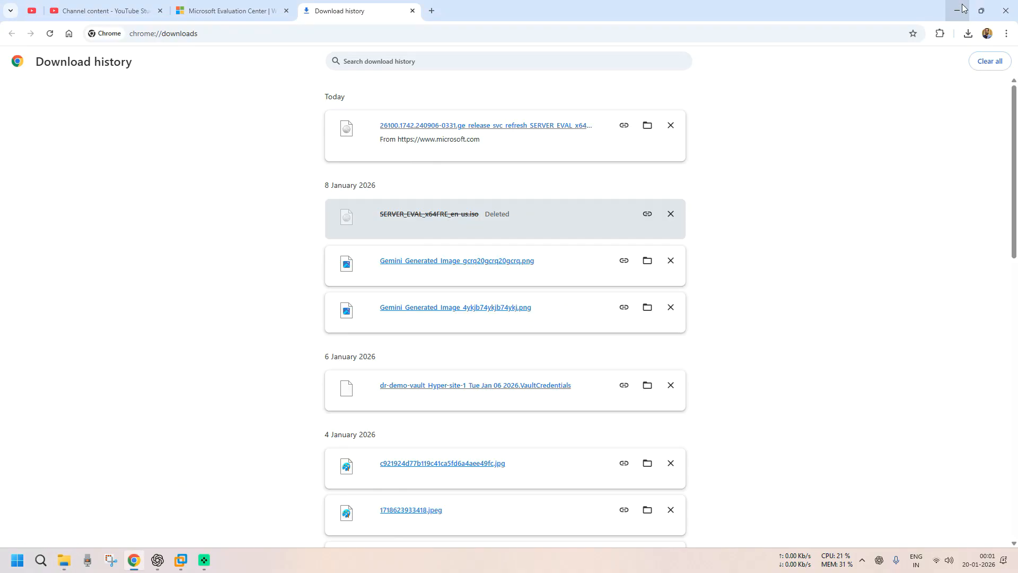
click(963, 8)
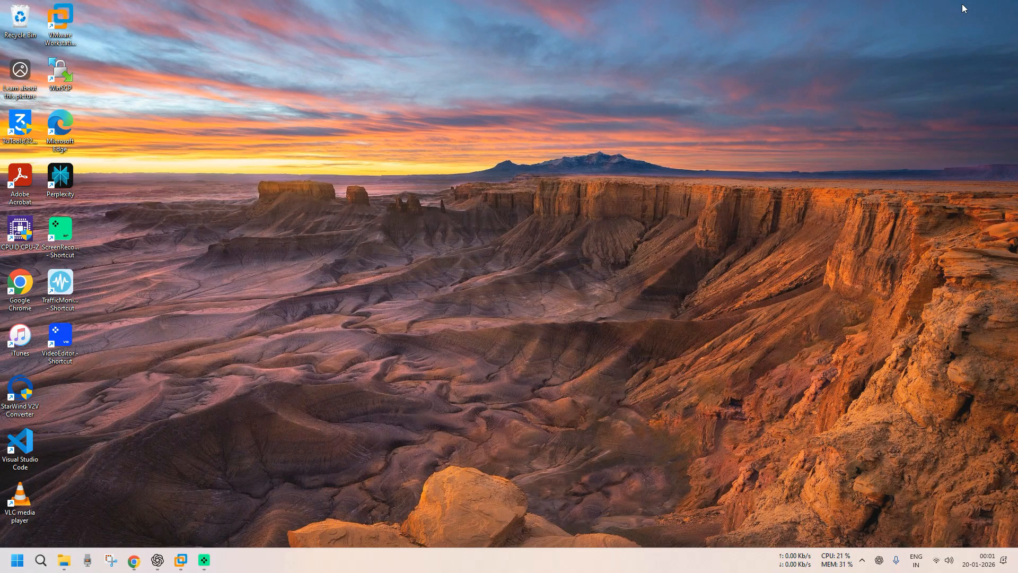
click(18, 558)
text(vmware)
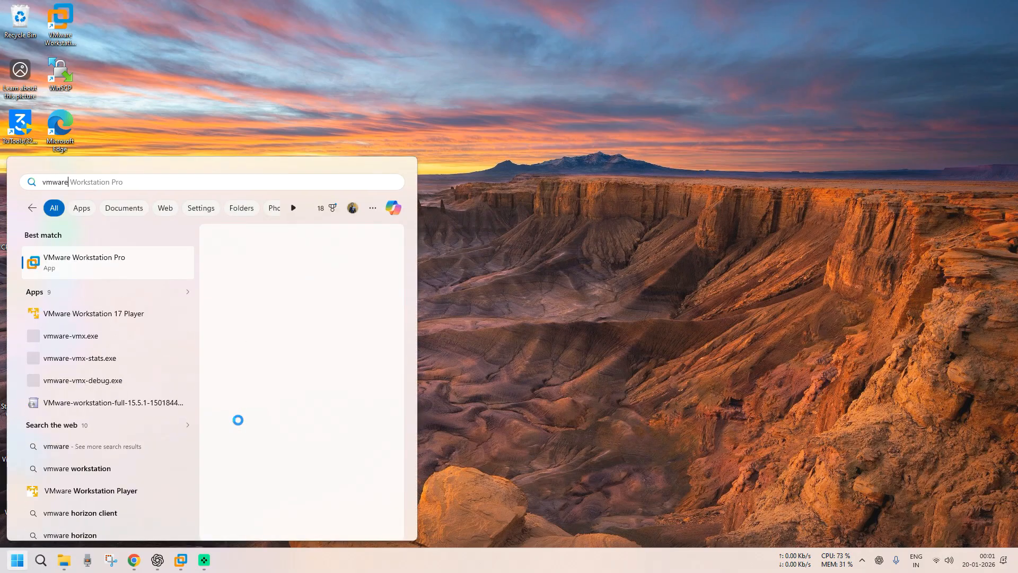
click(62, 259)
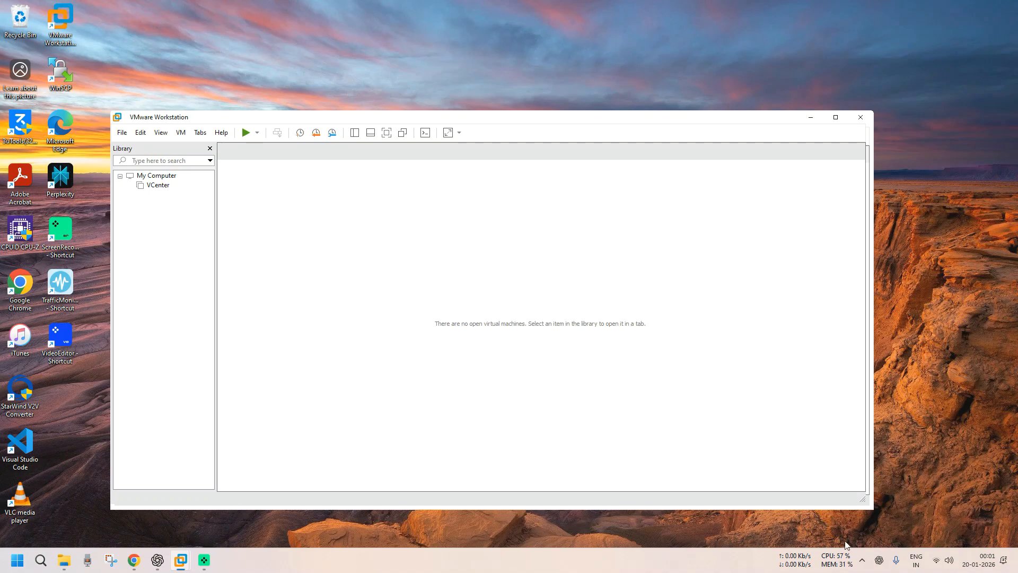
- Maximize VMware Workstation and start File > New Virtual Machine
click(835, 117)
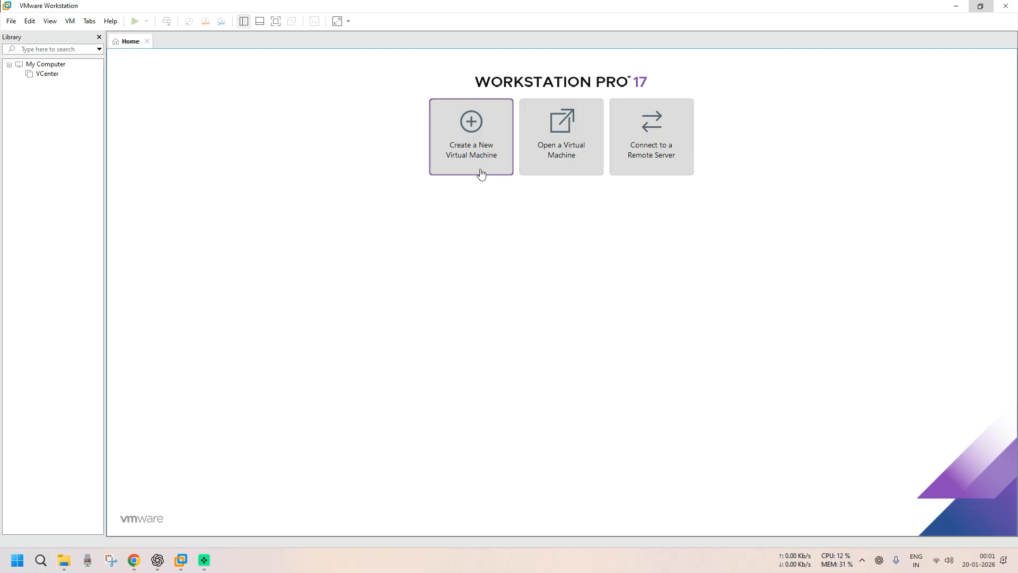
click(9, 23)
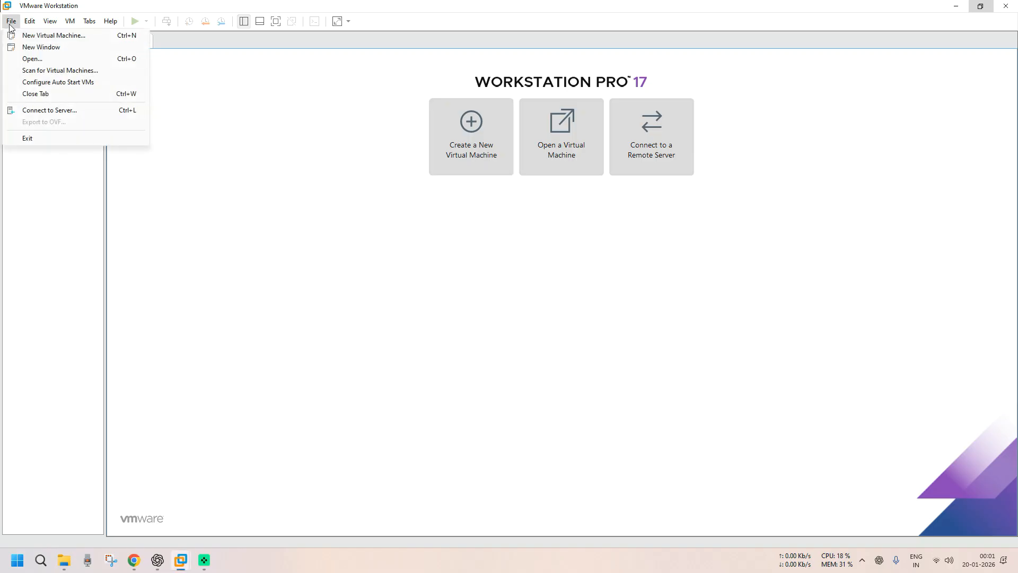
click(34, 37)
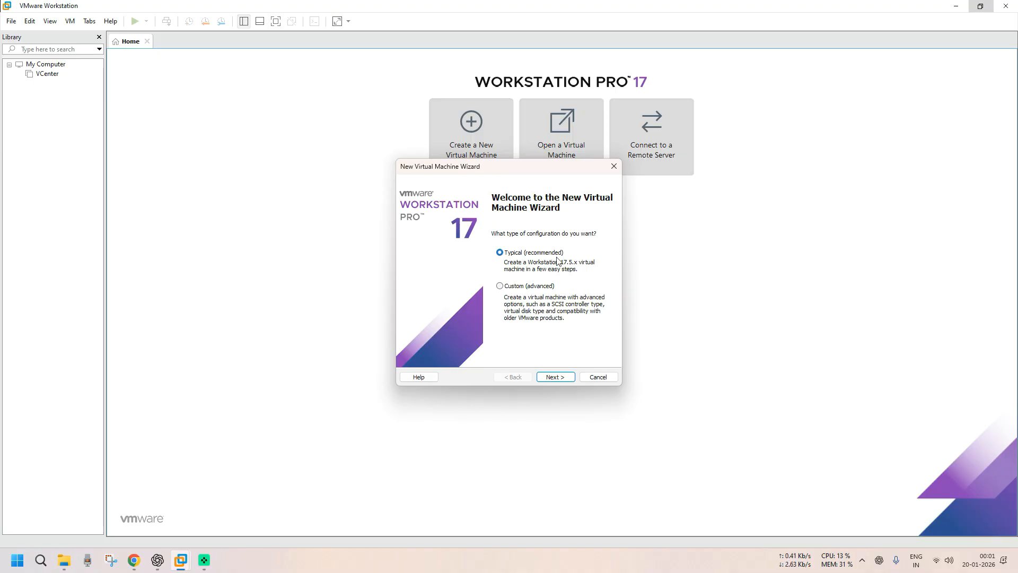
- Use Typical setup with the downloaded Windows Server evaluation ISO in Downloads as the installer disc image
click(564, 376)
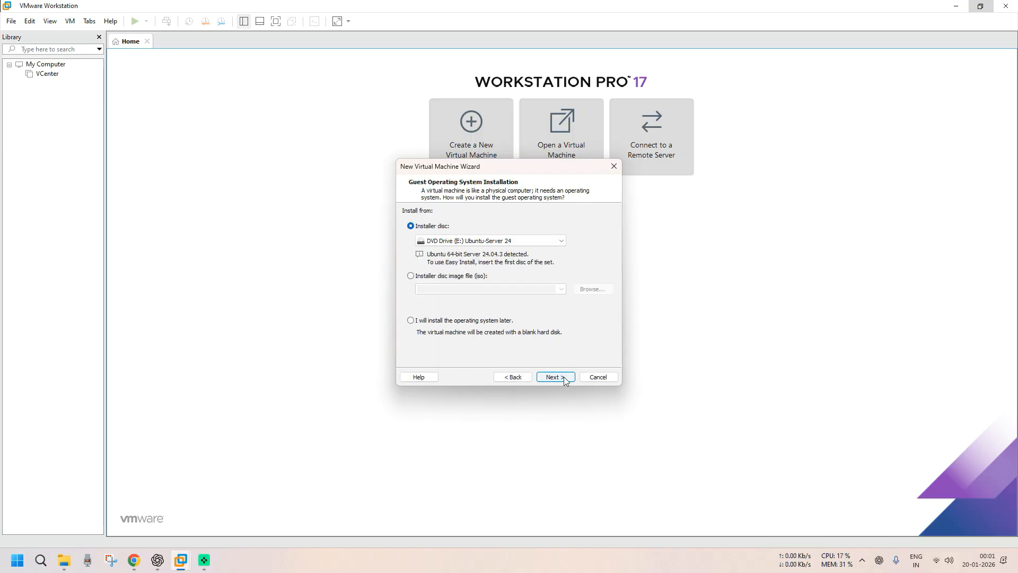
click(448, 277)
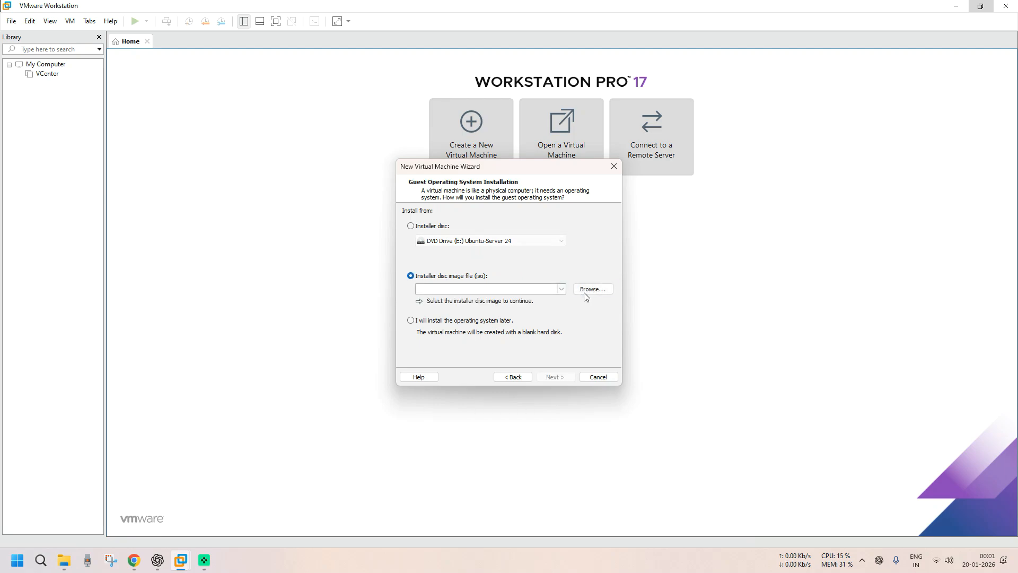
click(589, 290)
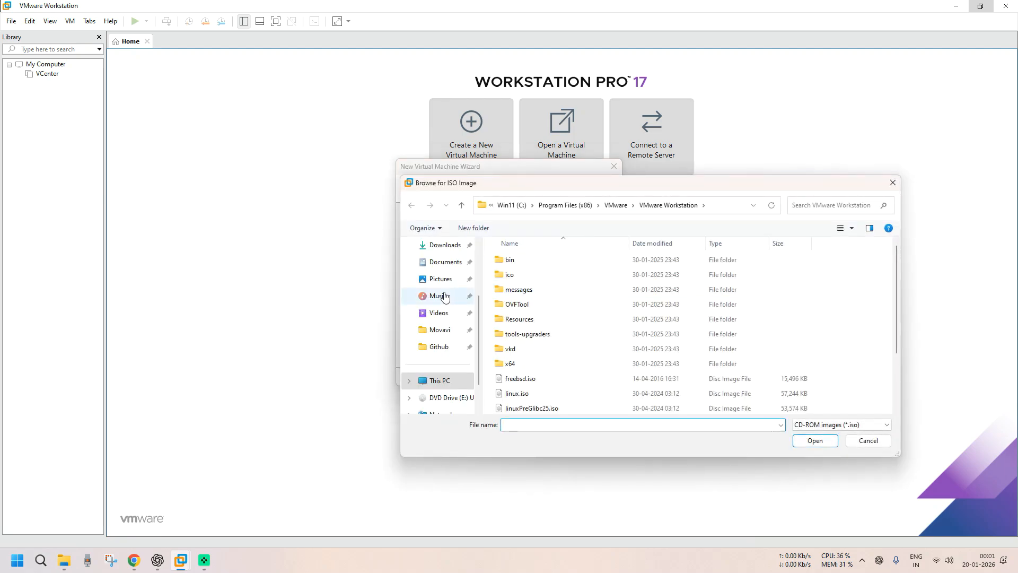
click(443, 245)
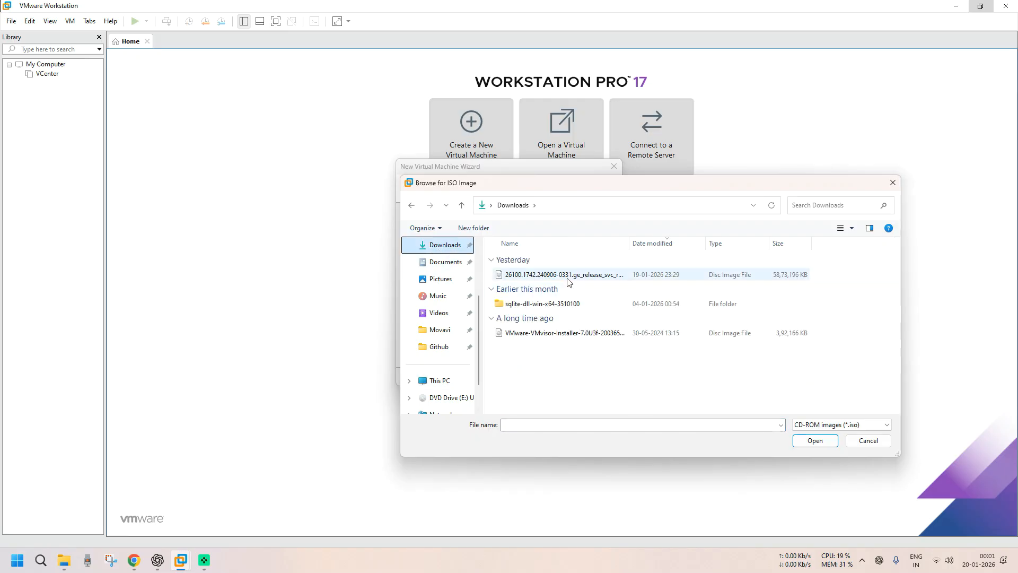
click(614, 279)
drag(630, 243, 742, 257)
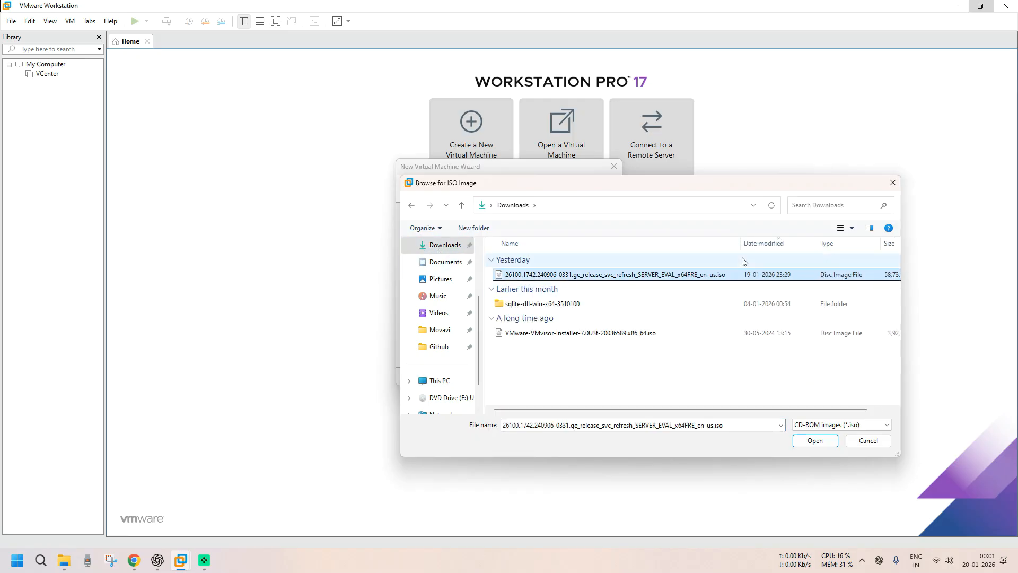
click(808, 441)
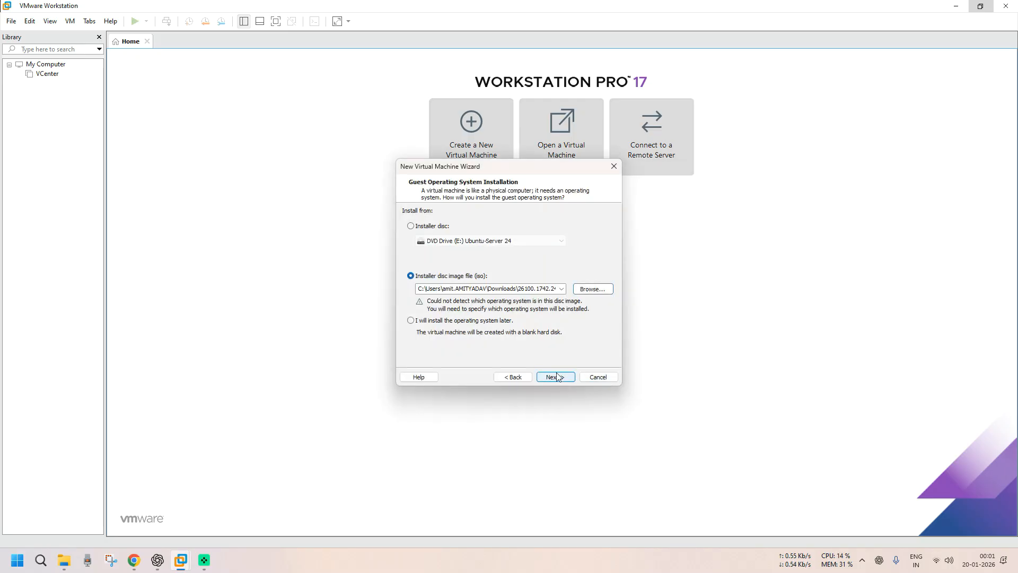
click(555, 376)
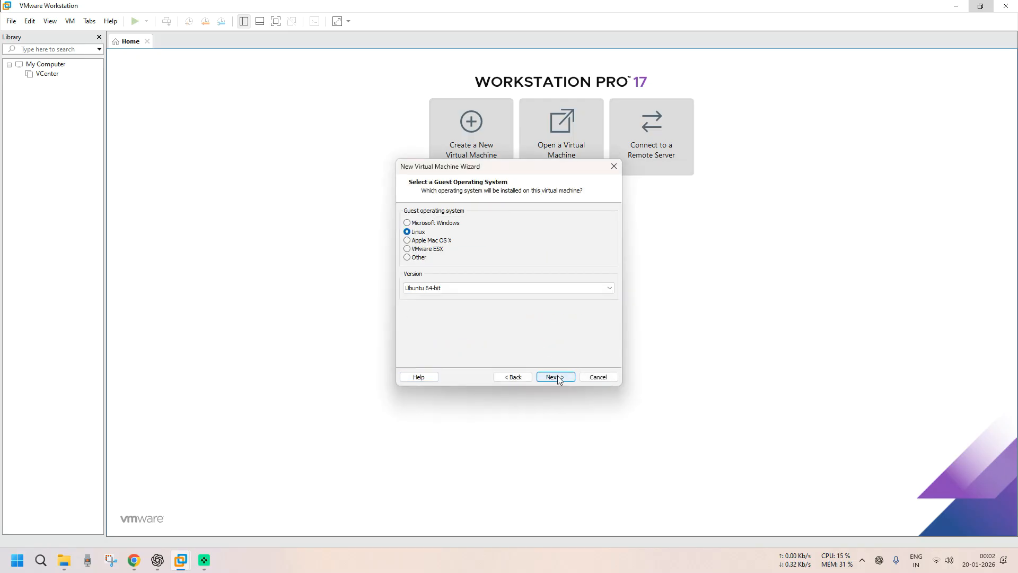
- Set the guest OS to Microsoft Windows with version Windows Server 2022
click(431, 224)
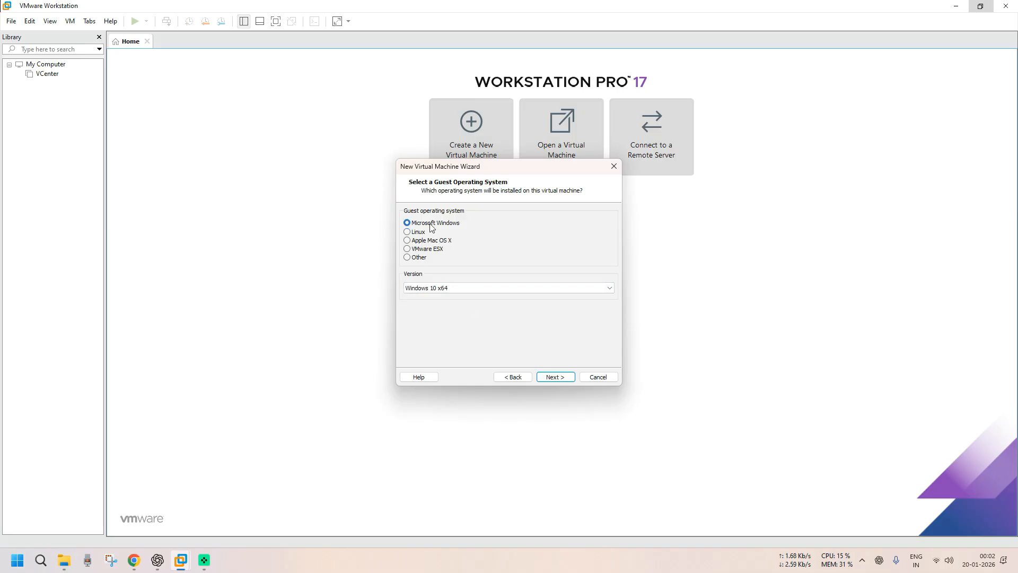
click(459, 288)
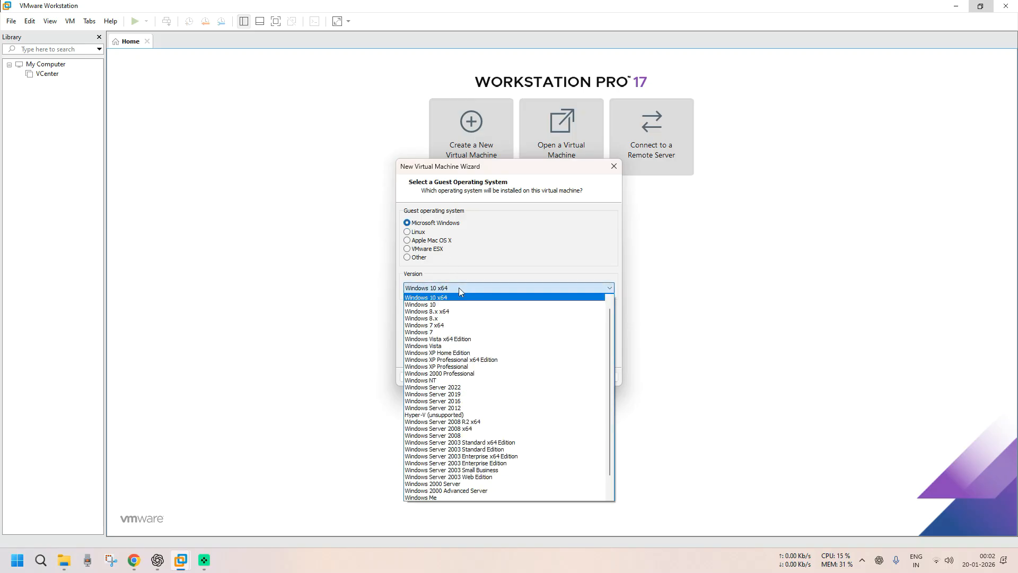
click(465, 389)
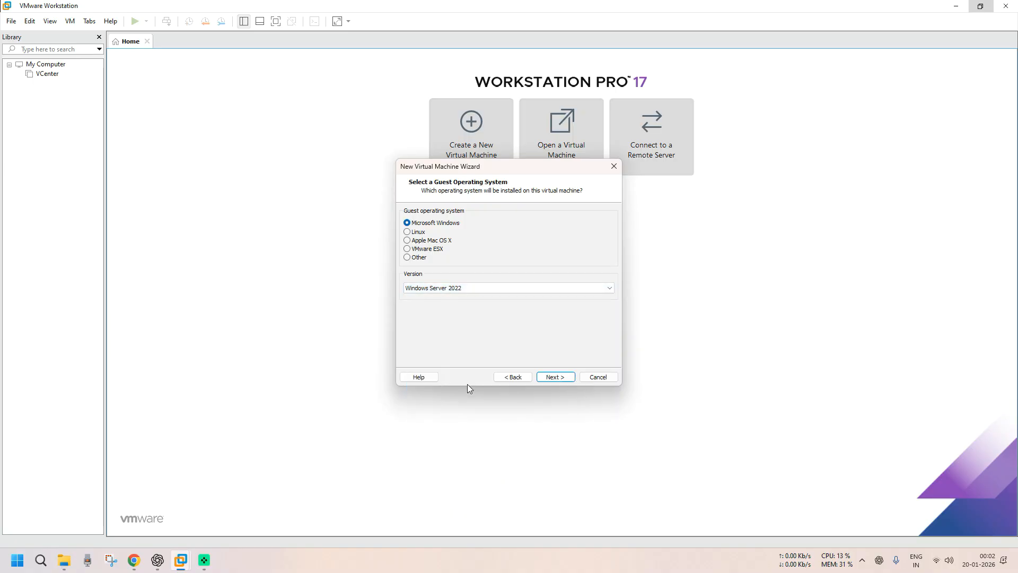
click(467, 289)
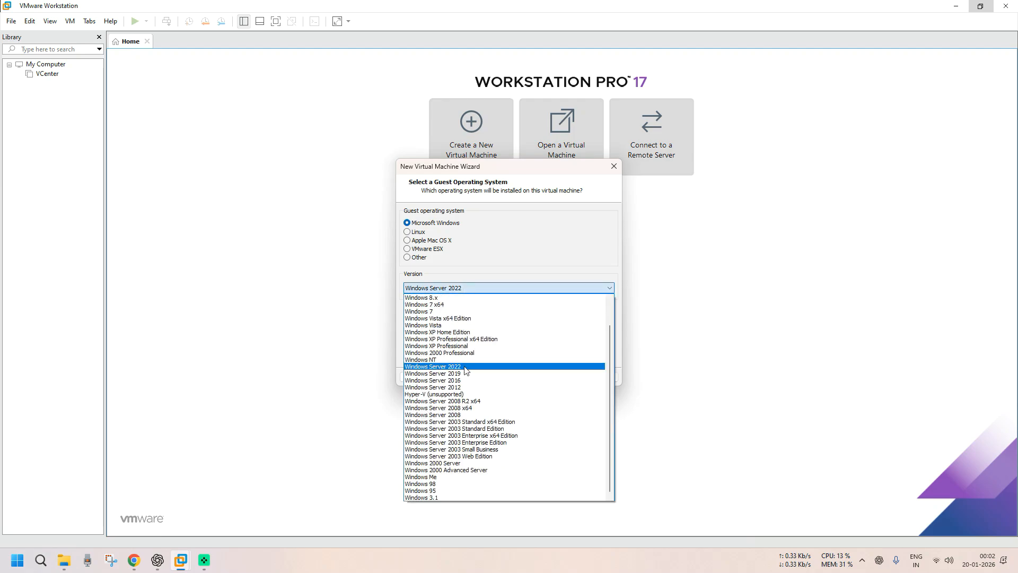
click(513, 263)
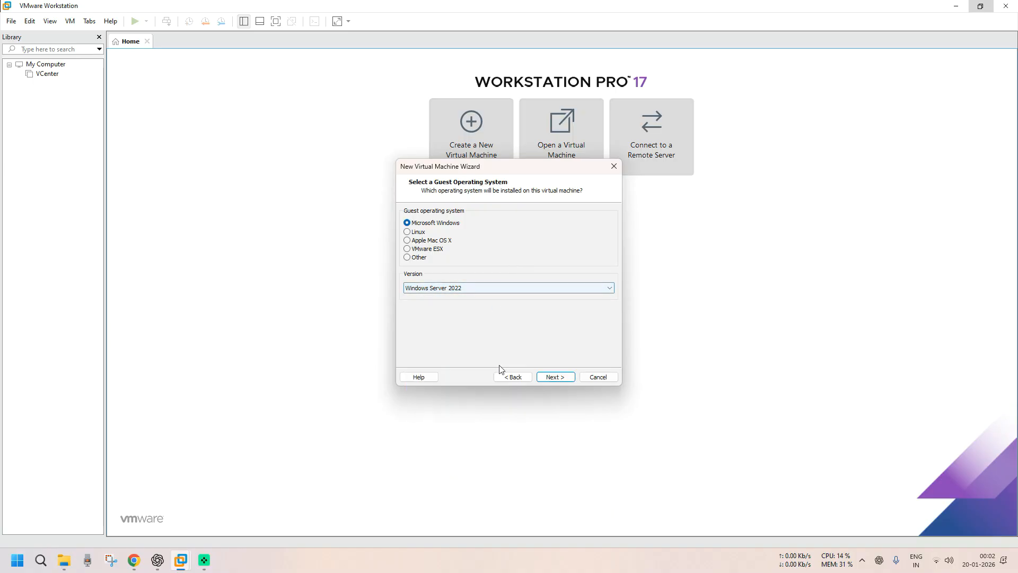
- Name the VM win2025 and browse to the D:\VMware folder for its location
click(550, 377)
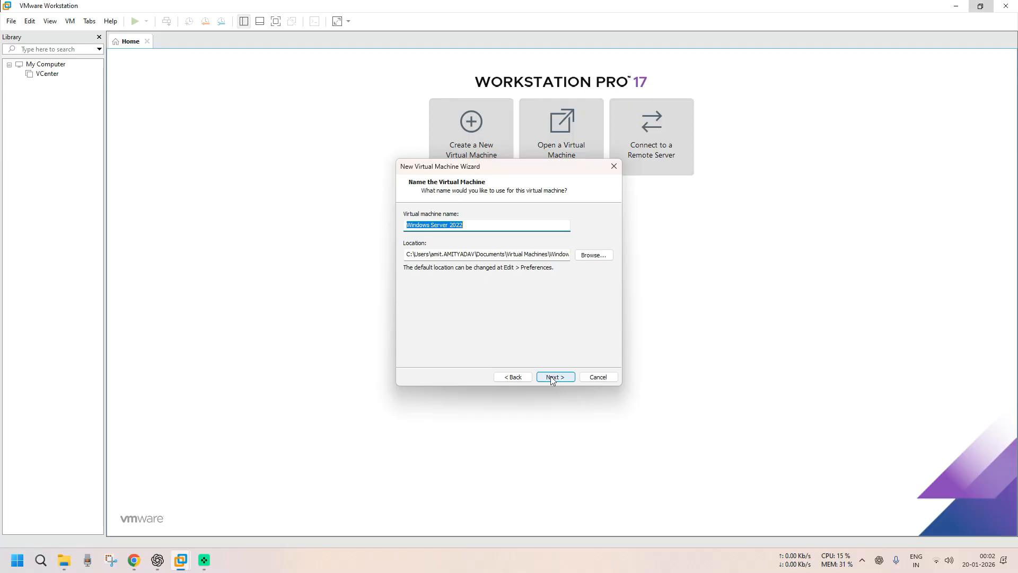
text(win2025)
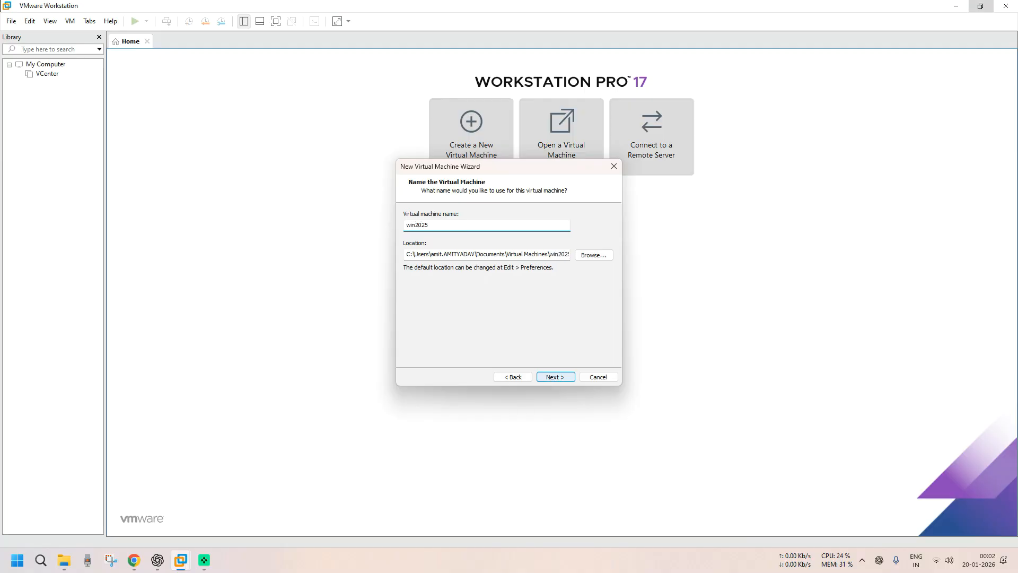
click(593, 255)
scroll(547, 281, down, 2)
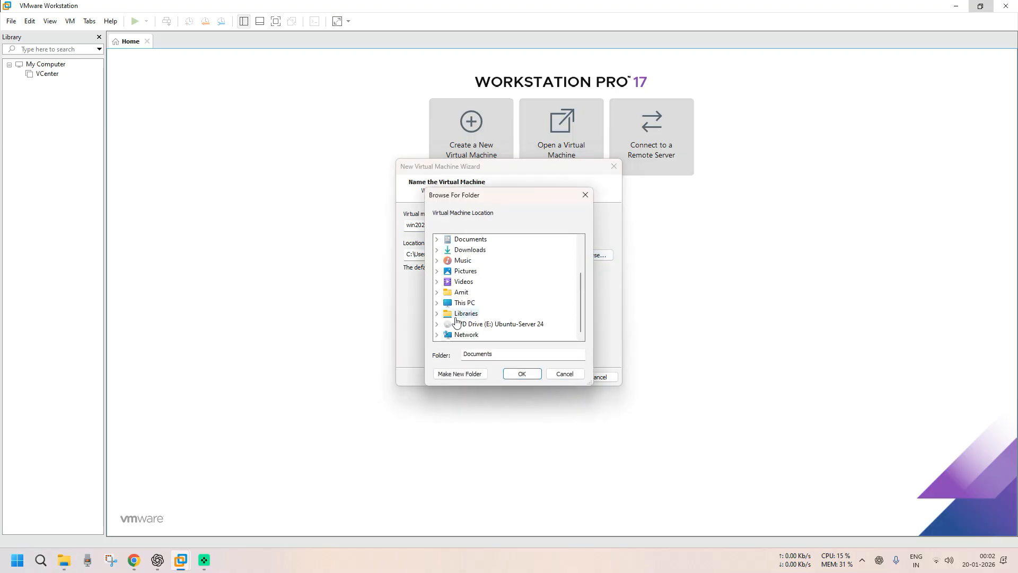
double_click(463, 306)
double_click(484, 323)
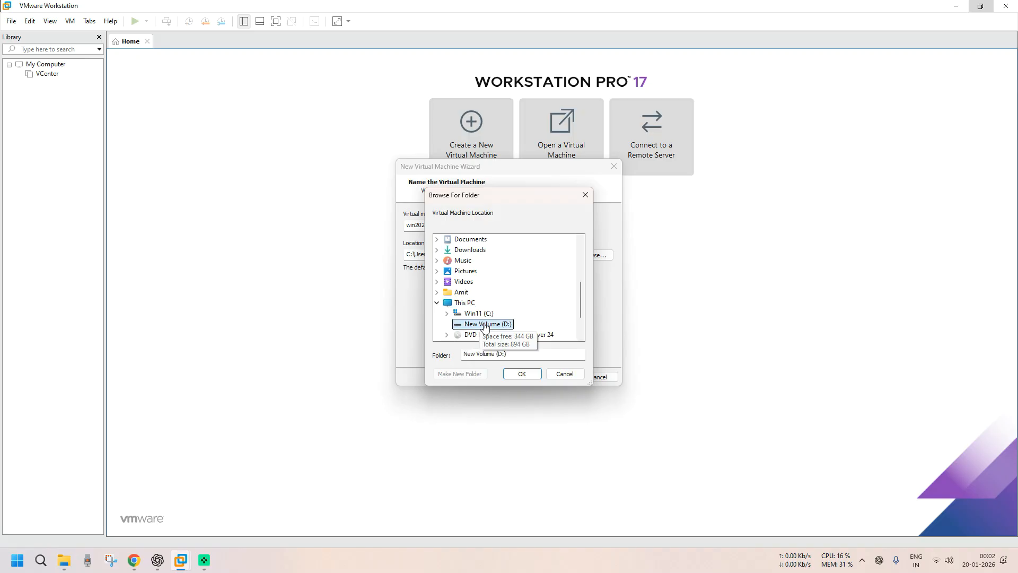
double_click(484, 334)
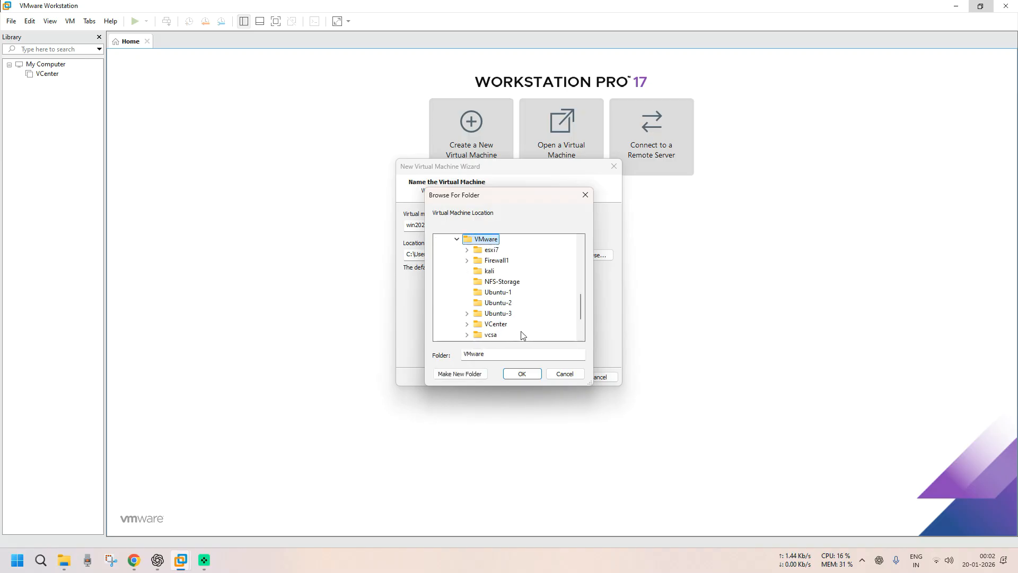
- Create a new win2025 folder in D:\VMware and accept it as the storage location
click(468, 373)
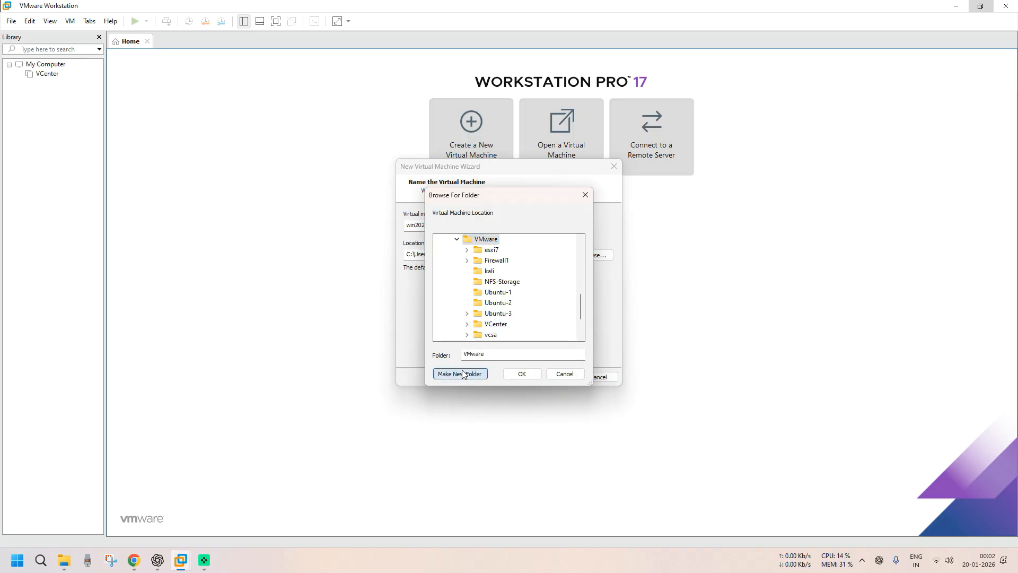
text(win2025)
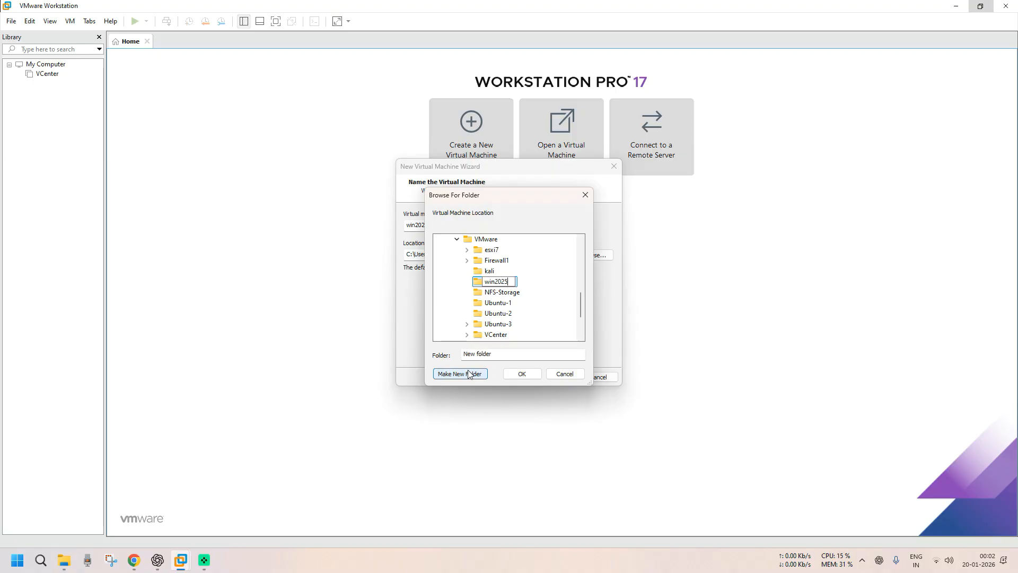
key(Return)
click(833, 537)
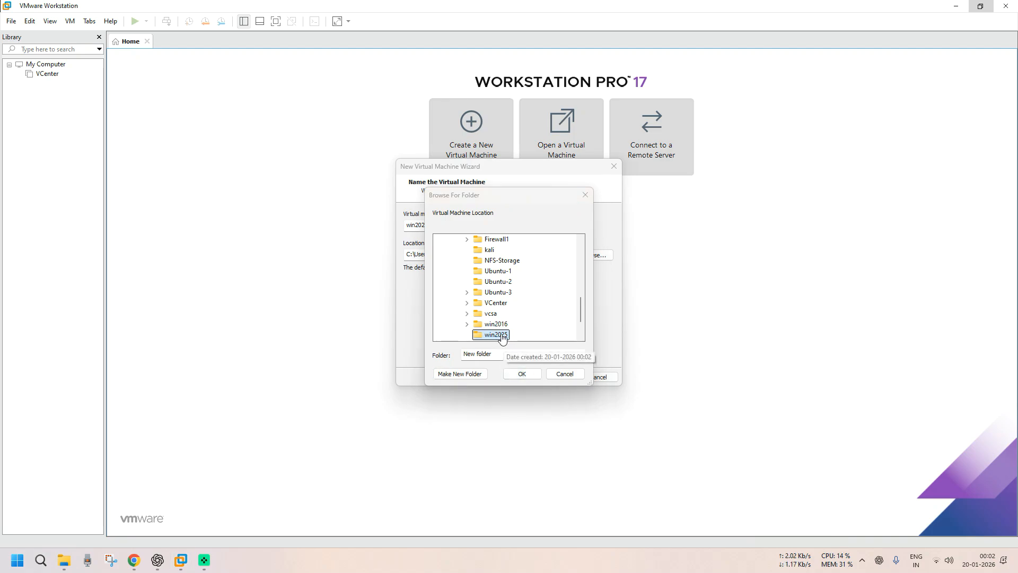
click(521, 373)
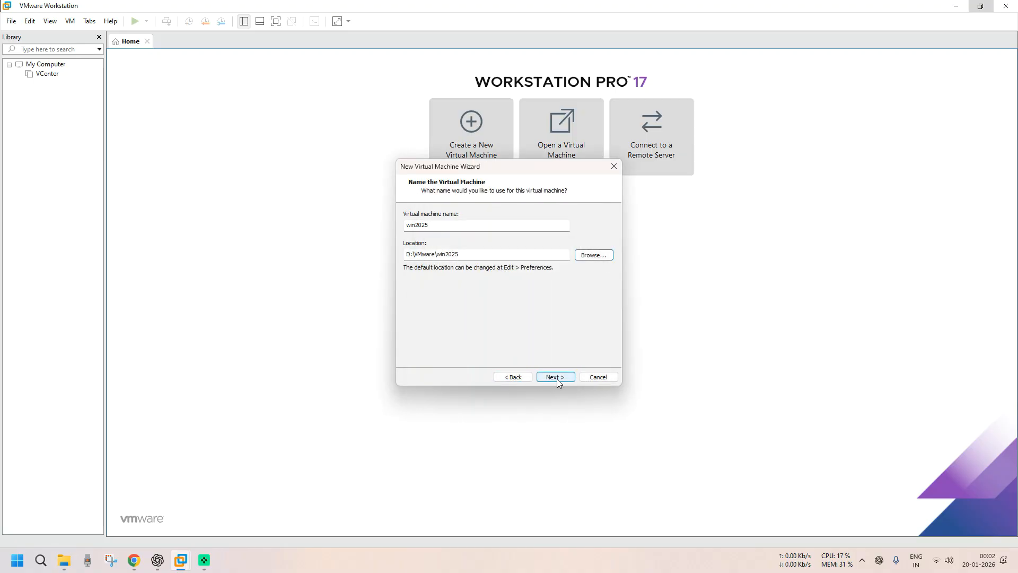
click(556, 378)
- Give the VM a 160 GB disk stored as a single file, then open Customize Hardware
click(414, 275)
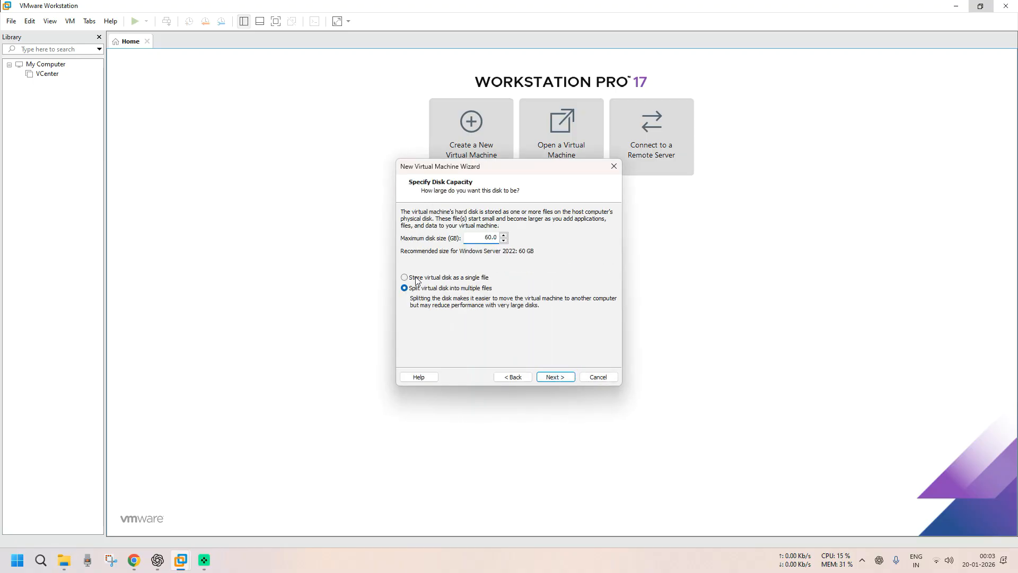
click(841, 548)
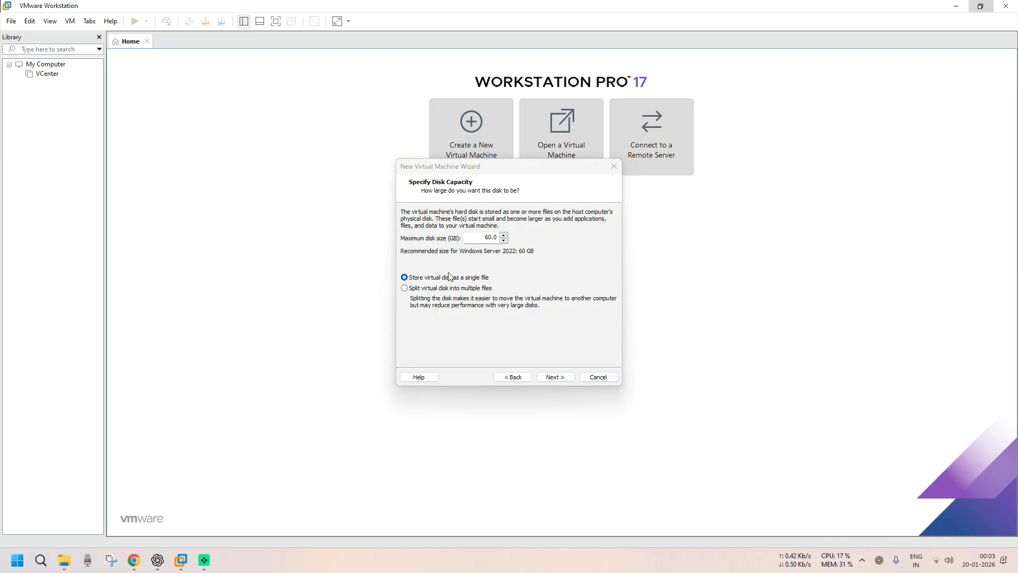
click(602, 249)
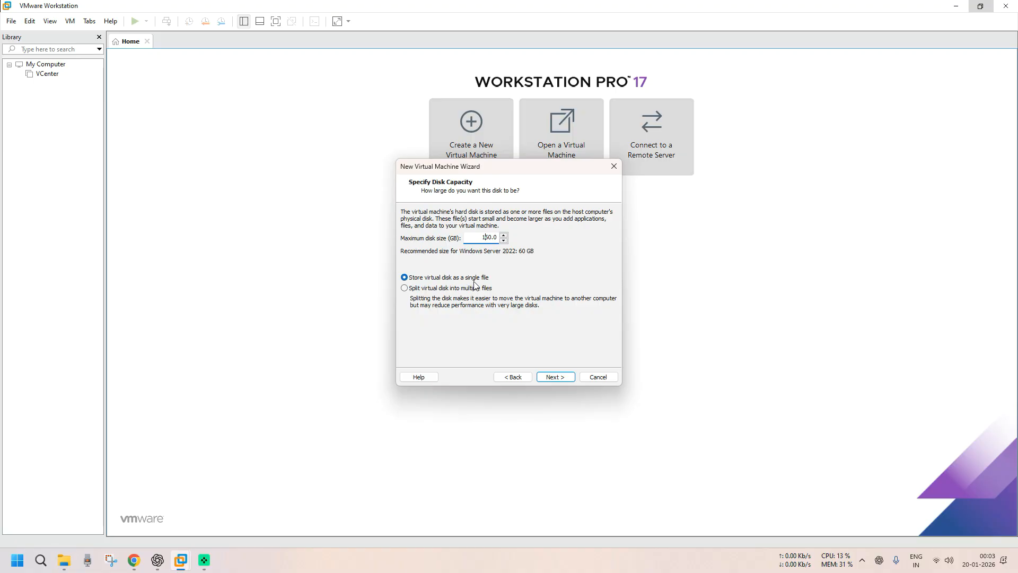
click(551, 378)
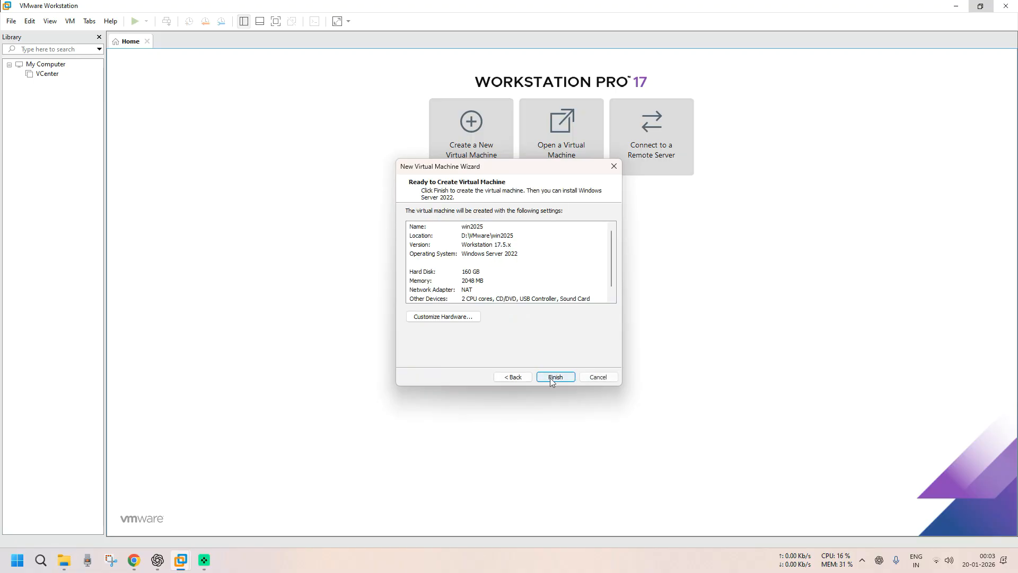
click(451, 317)
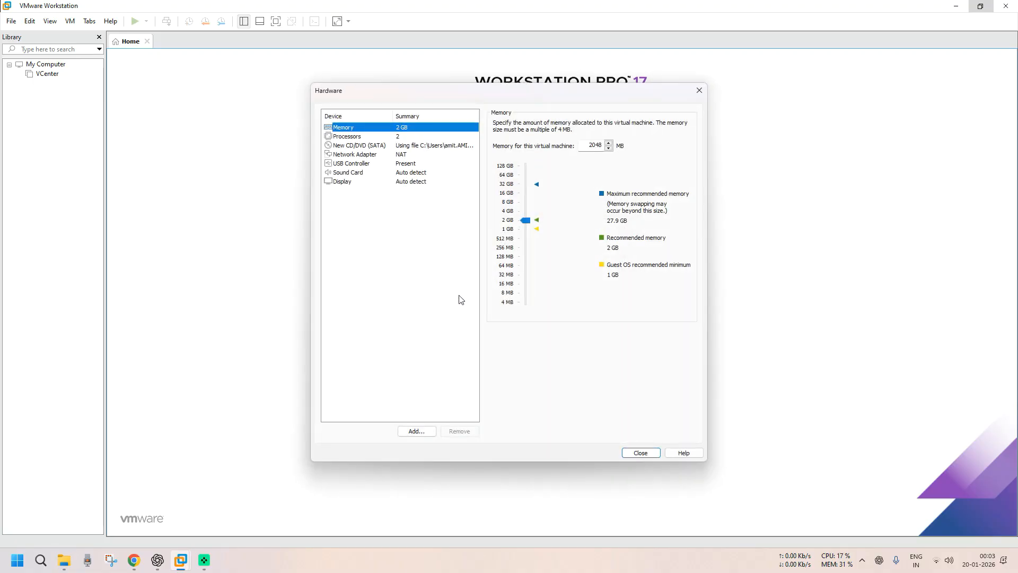
- Set the VM memory to 8000 MB and processors to 2 with 2 cores each
double_click(594, 145)
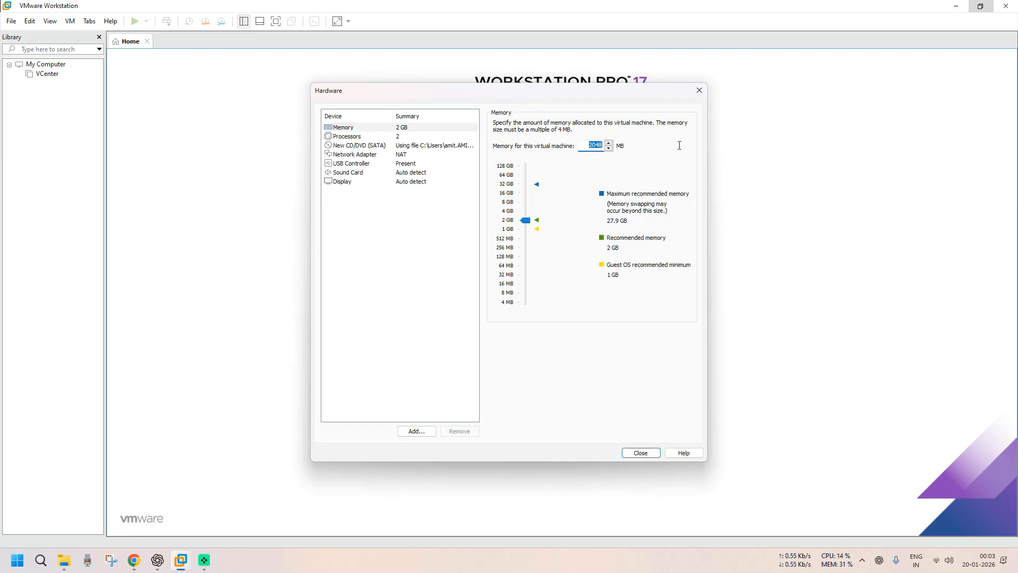
text(8000)
click(394, 137)
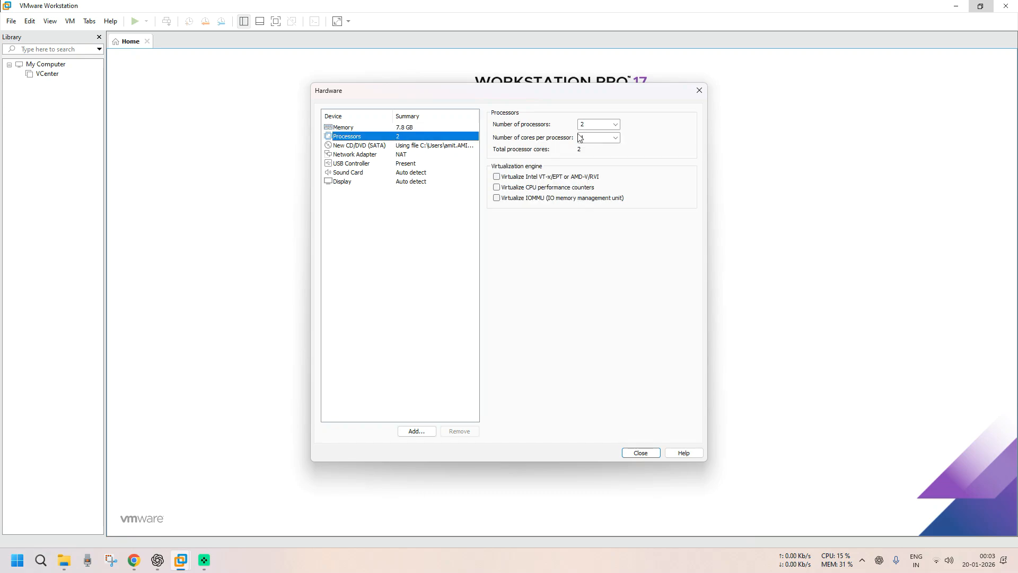
click(615, 125)
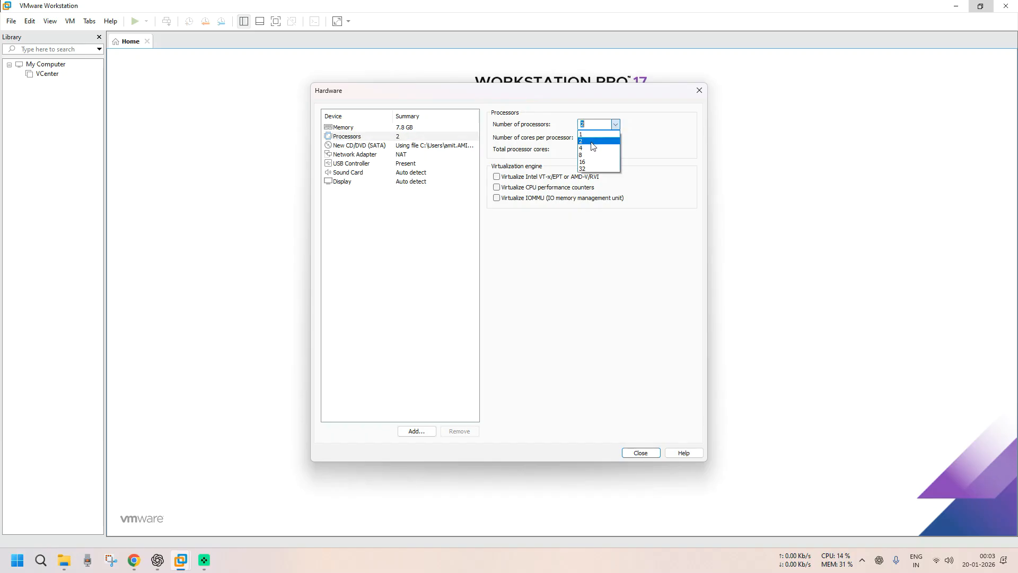
click(582, 134)
click(584, 125)
click(584, 141)
click(615, 138)
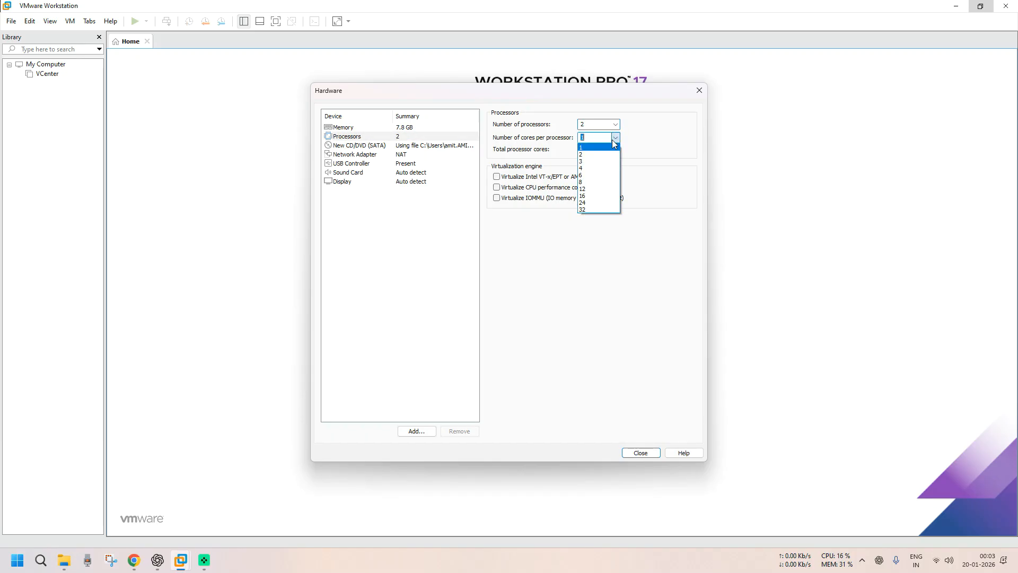
click(588, 153)
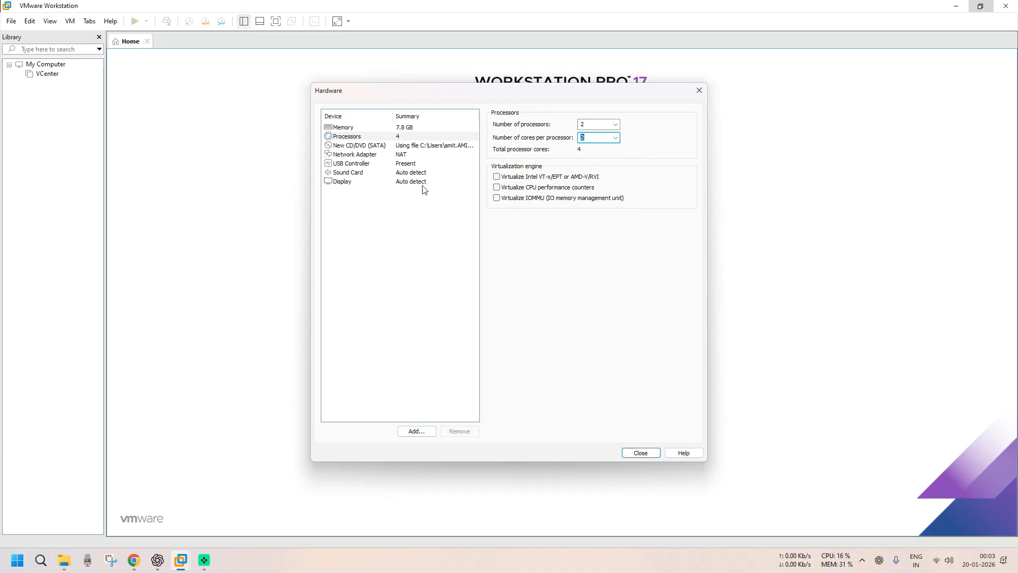
- Check the network adapter and CD/DVD ISO settings, then close hardware settings and finish creating win2025
click(400, 155)
click(400, 147)
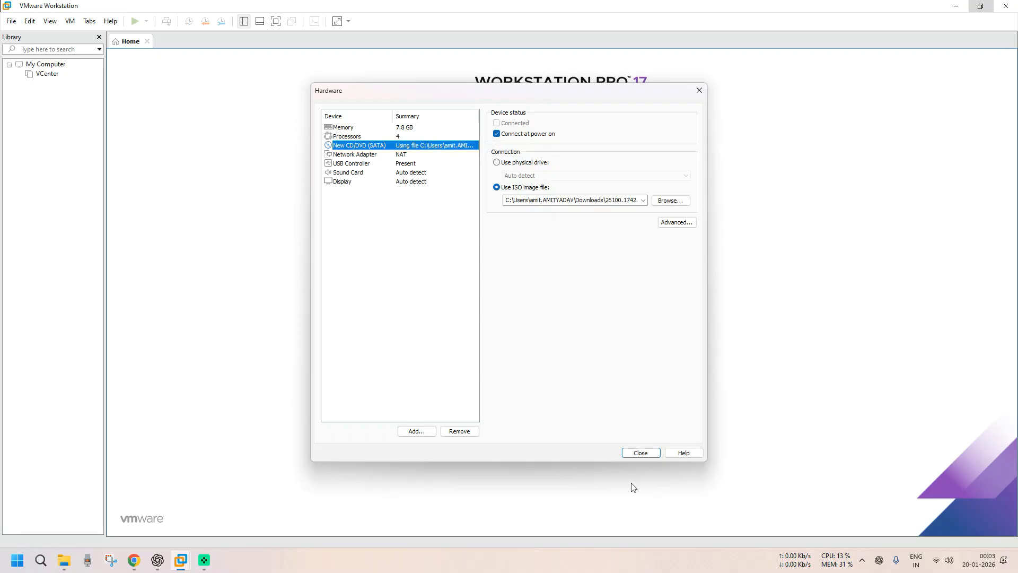
click(640, 453)
click(557, 377)
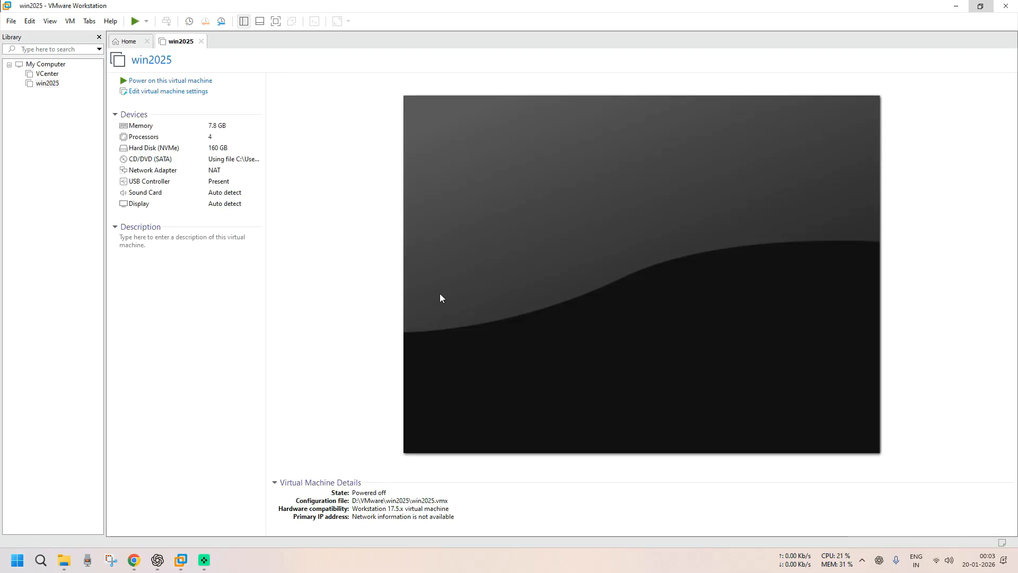
- Close the Home tab, power on win2025, boot it from the installer DVD and dismiss the reminder bar
click(147, 41)
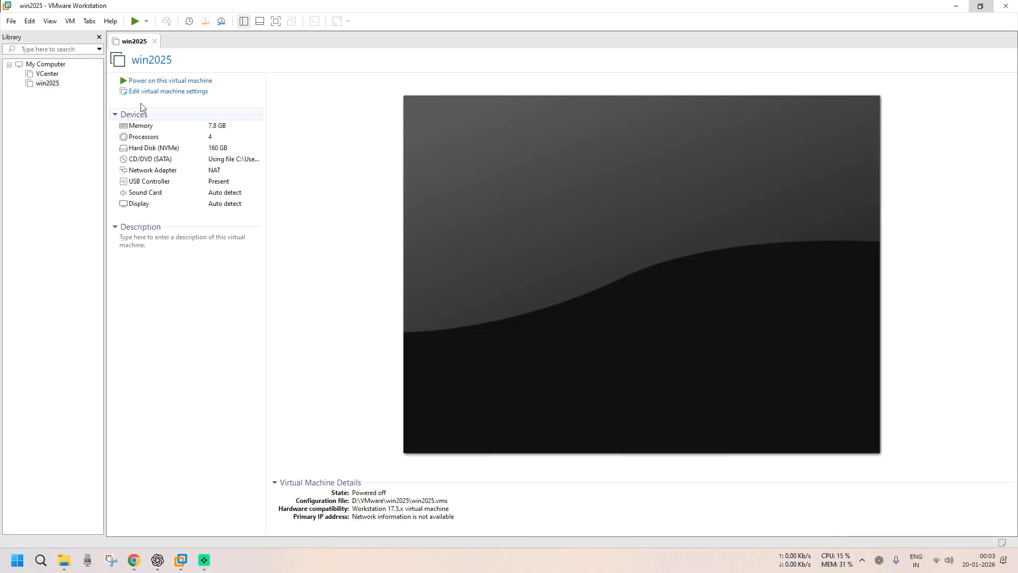
click(159, 81)
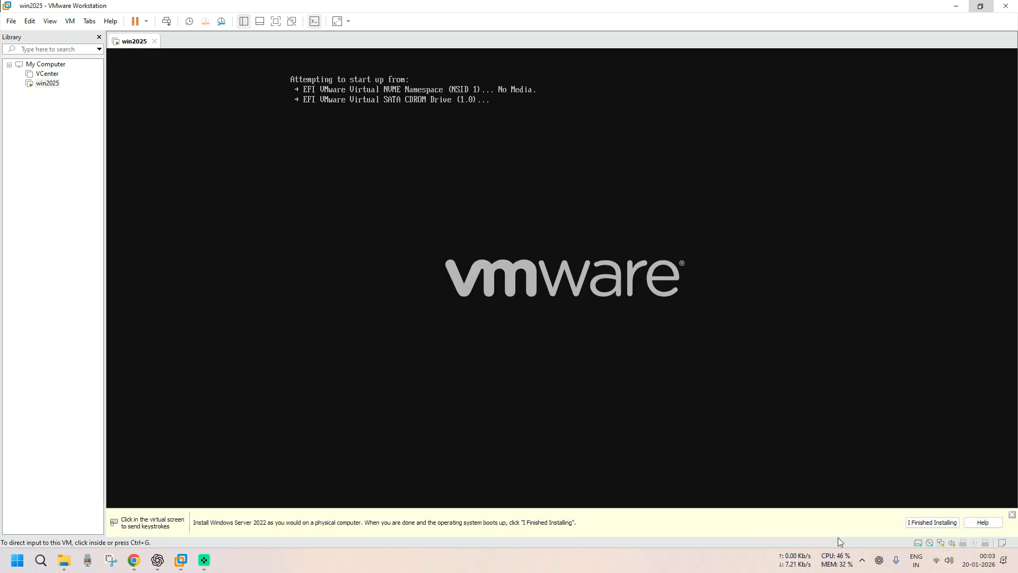
click(651, 287)
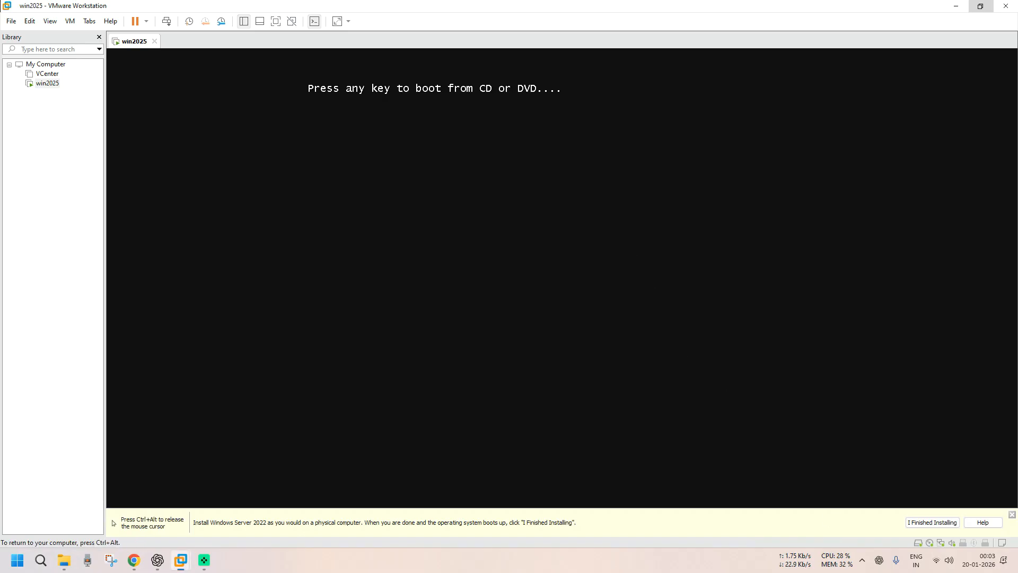
key(Return)
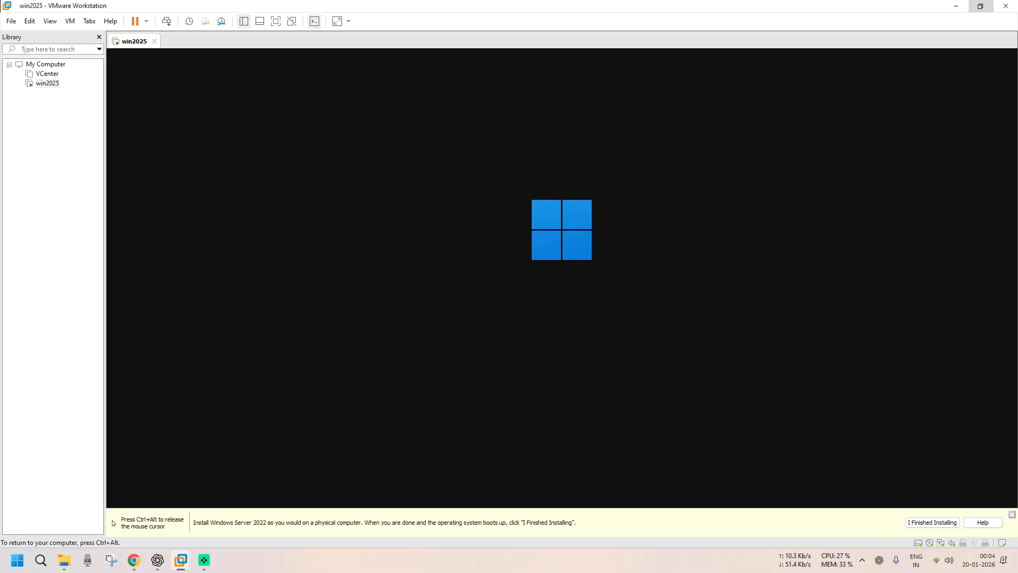
key(ctrl+alt)
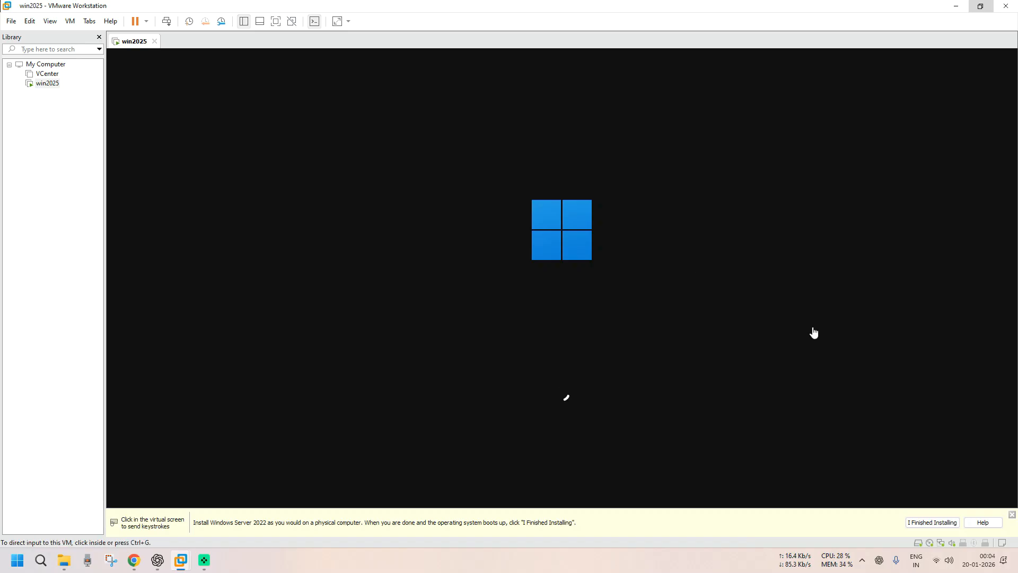
click(1012, 514)
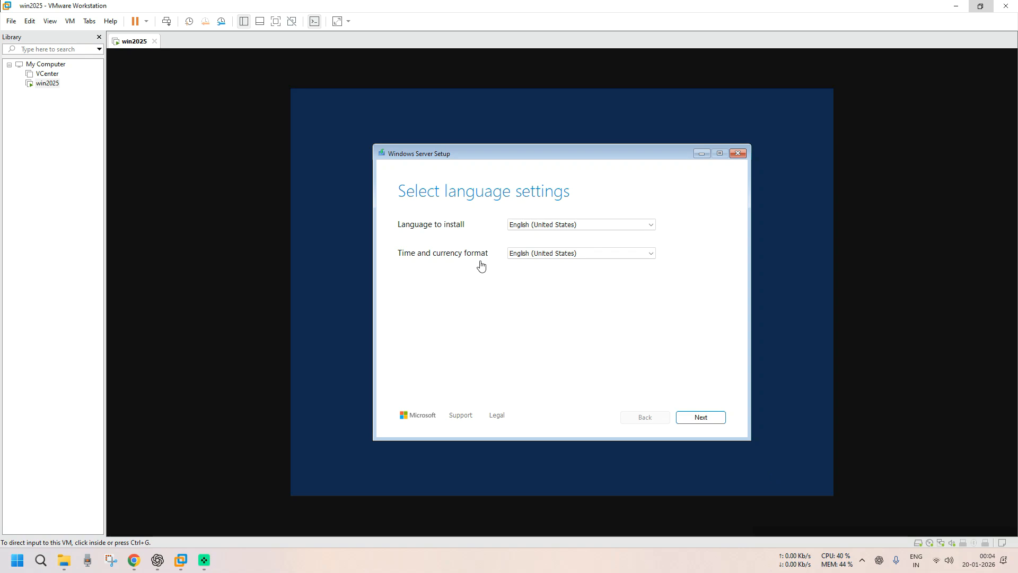
- Keep English (United States) language and the US keyboard layout, and continue to setup options
click(553, 225)
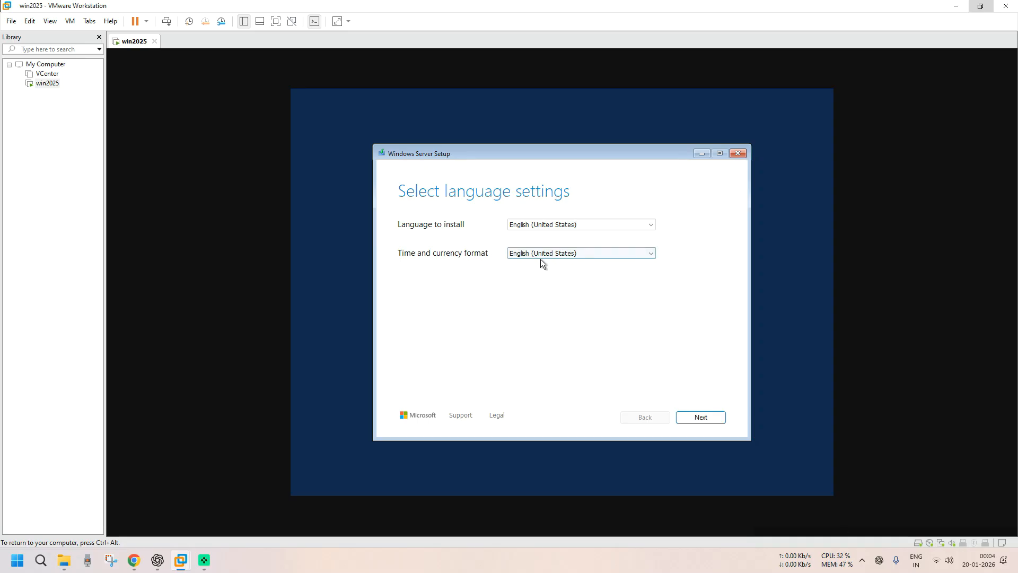
click(680, 418)
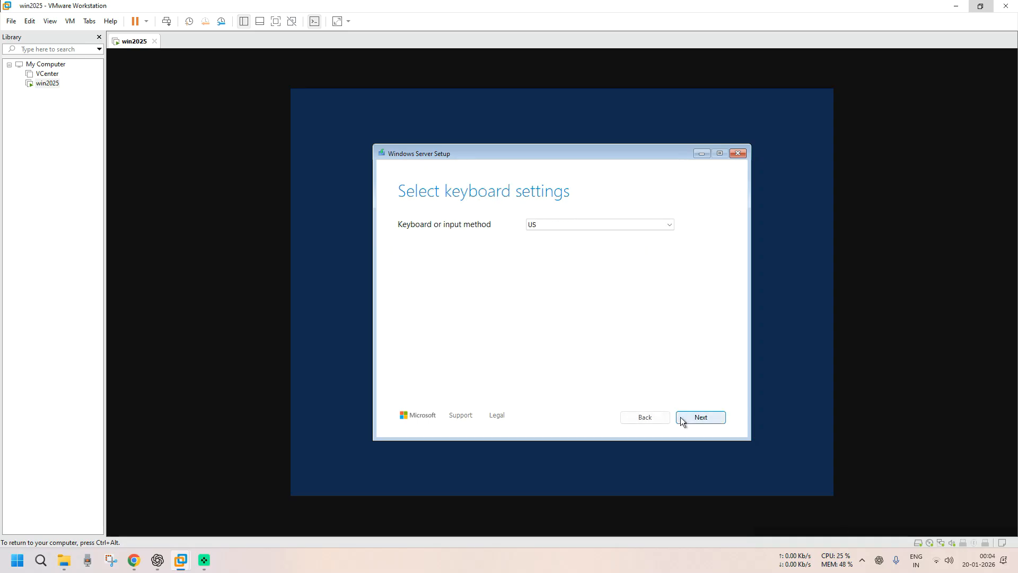
click(550, 228)
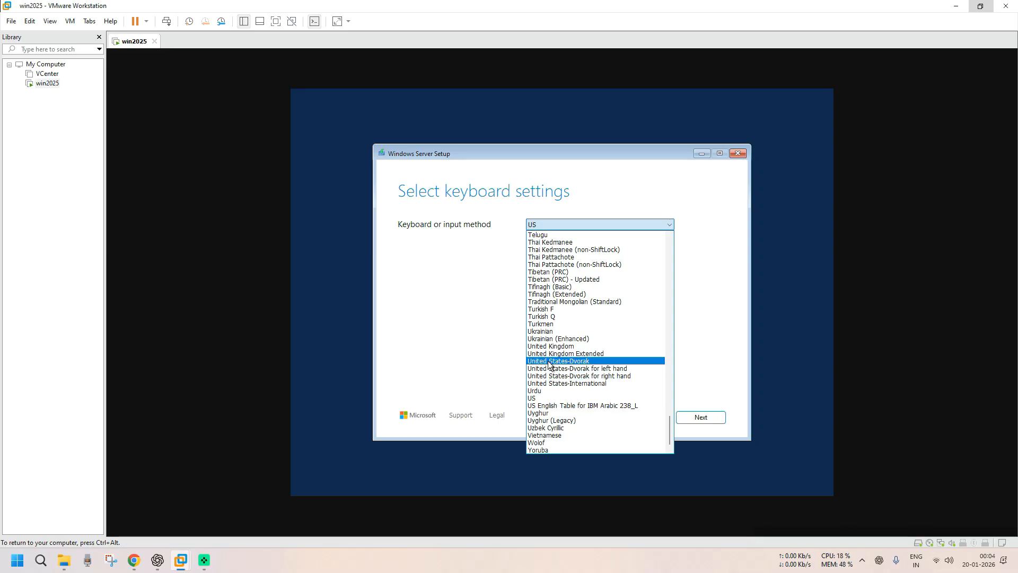
scroll(602, 329, up, 4)
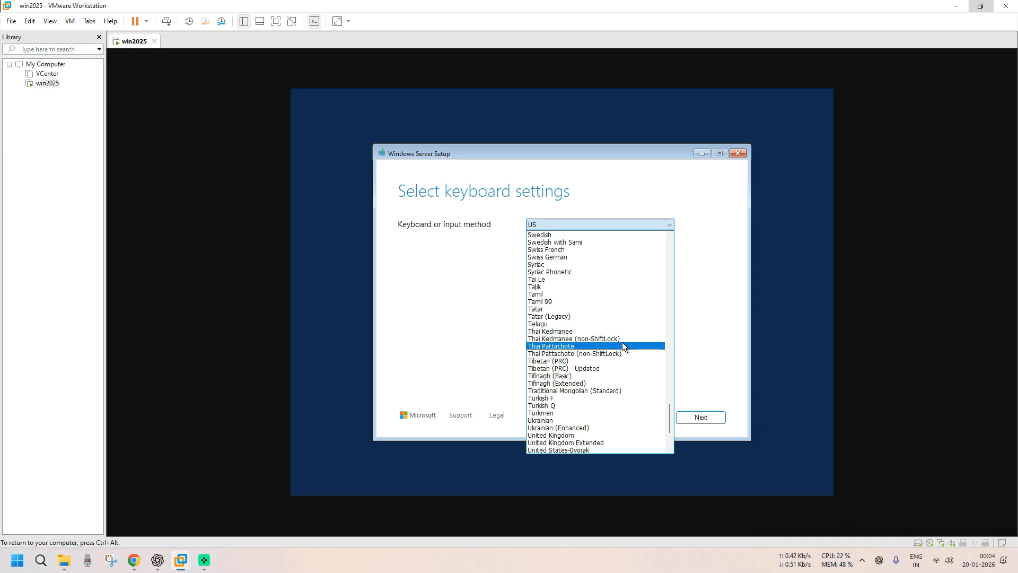
click(701, 353)
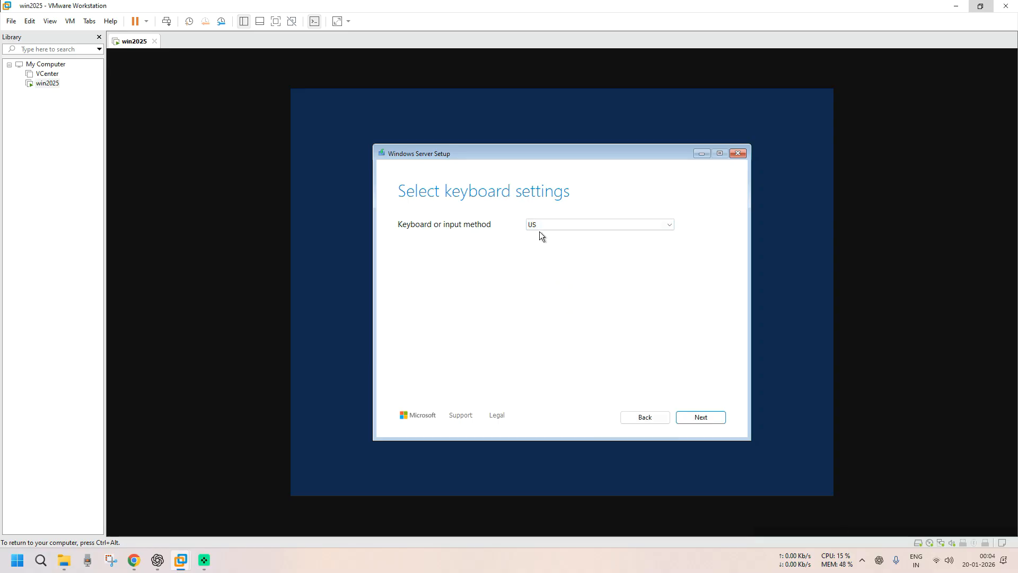
click(711, 422)
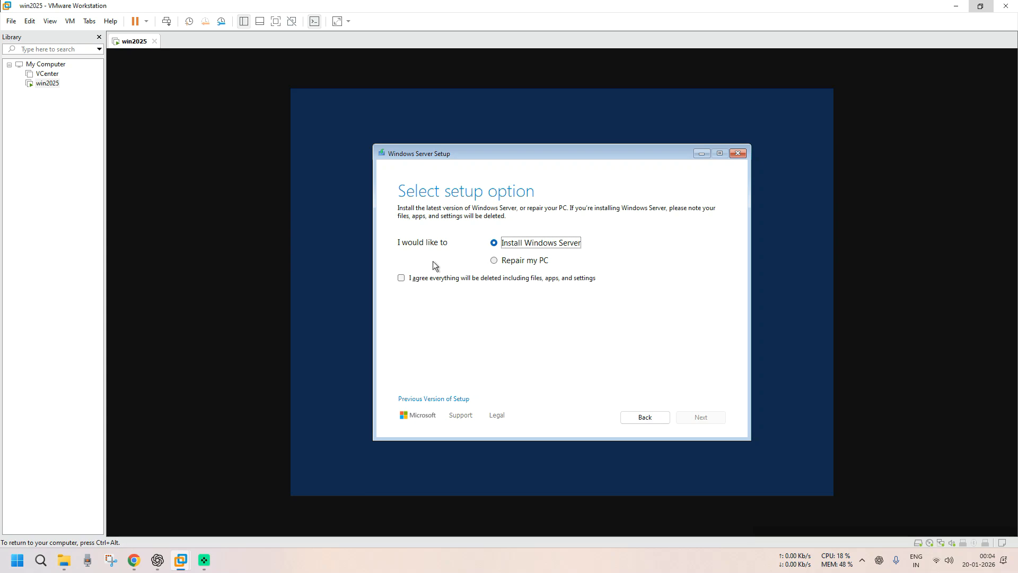
- Acknowledge that everything will be deleted and continue to Windows image selection
click(409, 281)
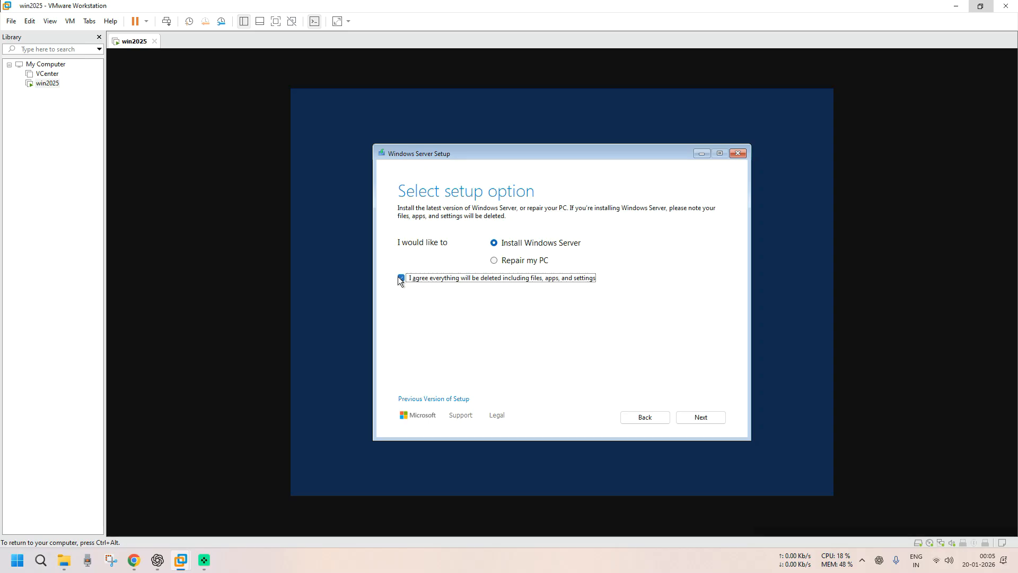
click(425, 280)
click(425, 280)
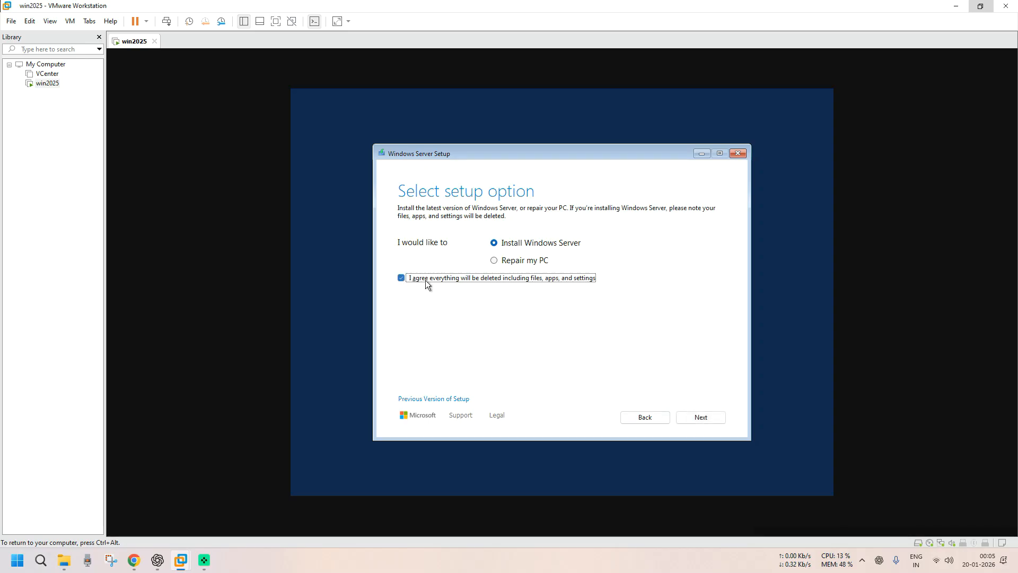
click(701, 418)
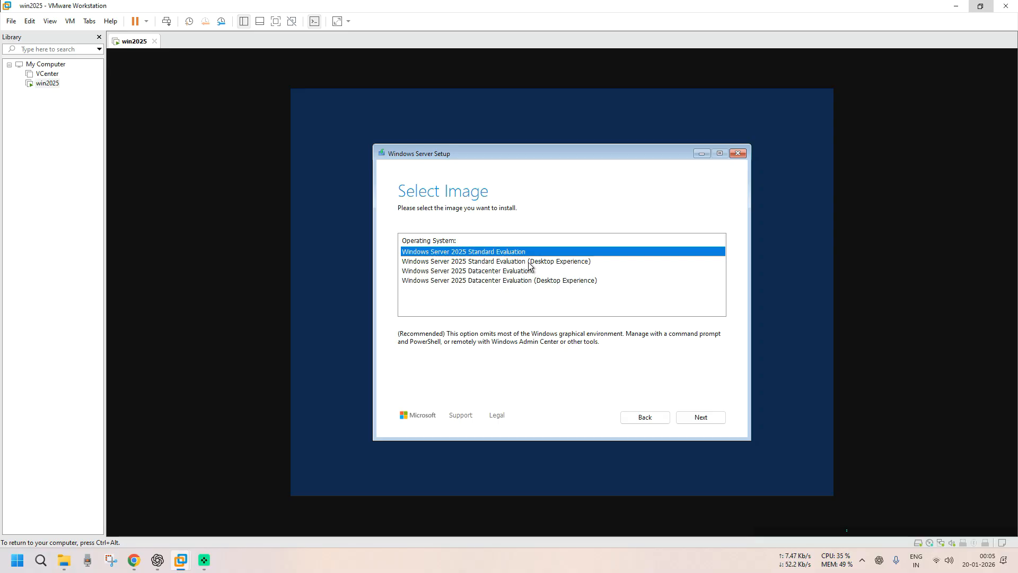
- Choose the Windows Server 2025 Datacenter Evaluation (Desktop Experience) image and continue
click(541, 281)
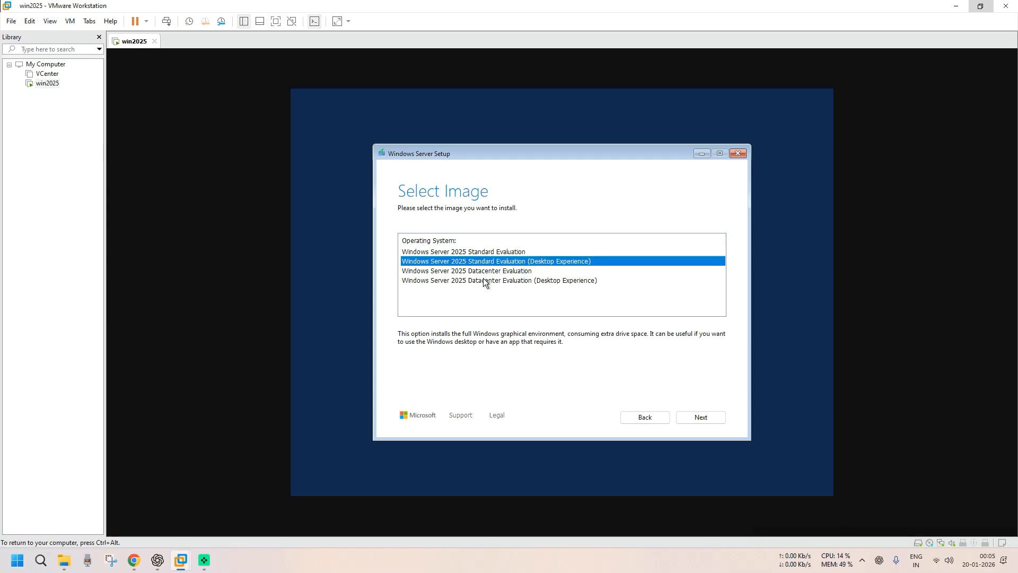
click(530, 281)
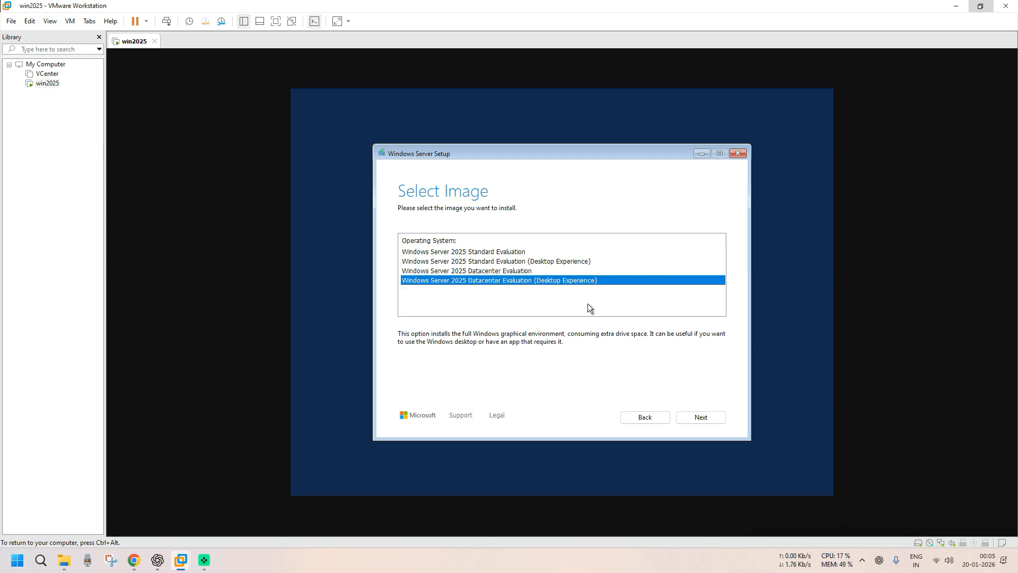
click(692, 417)
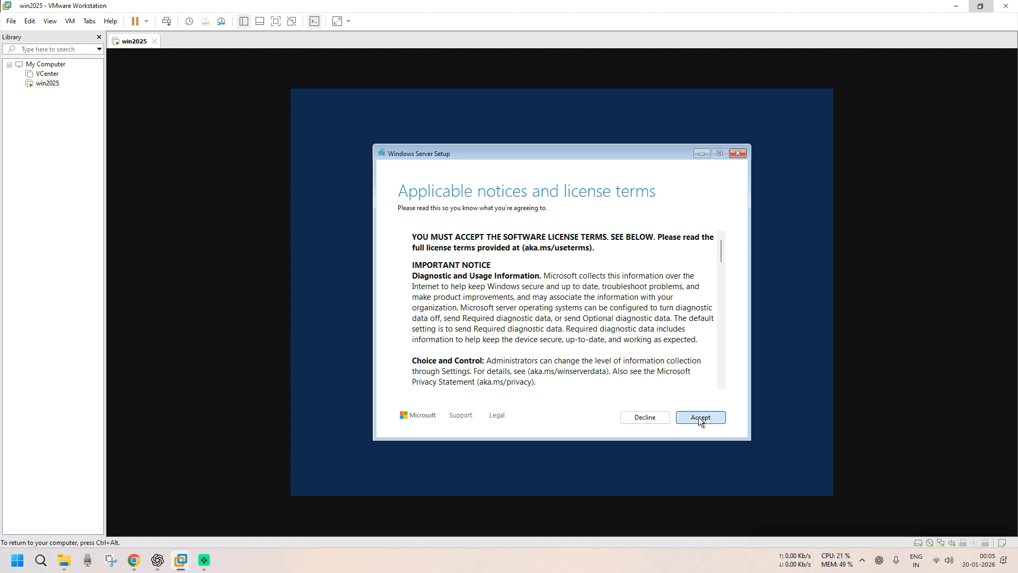
- Accept the license terms and create an 80000 MB partition on the 160 GB disk
click(699, 417)
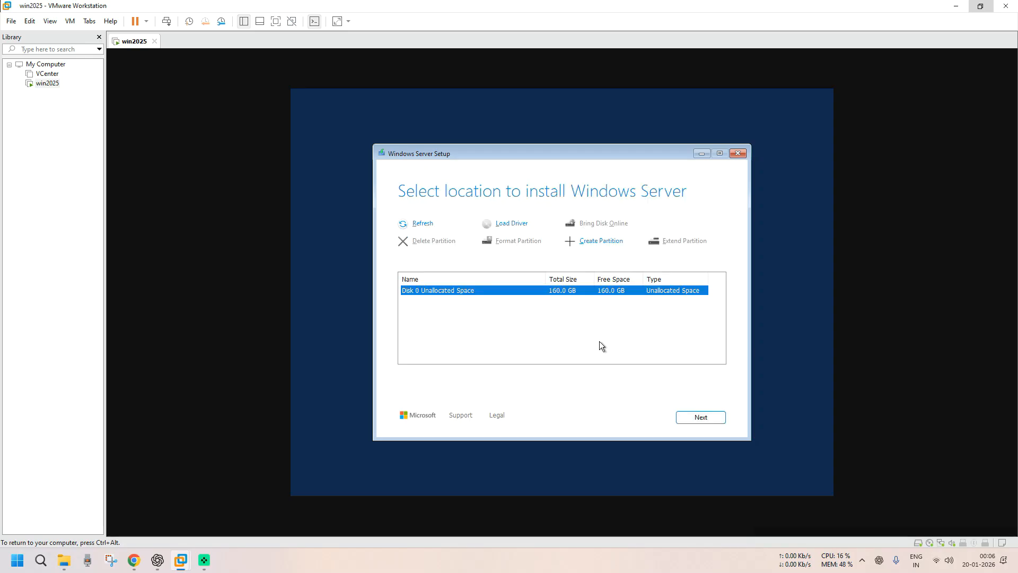
click(601, 243)
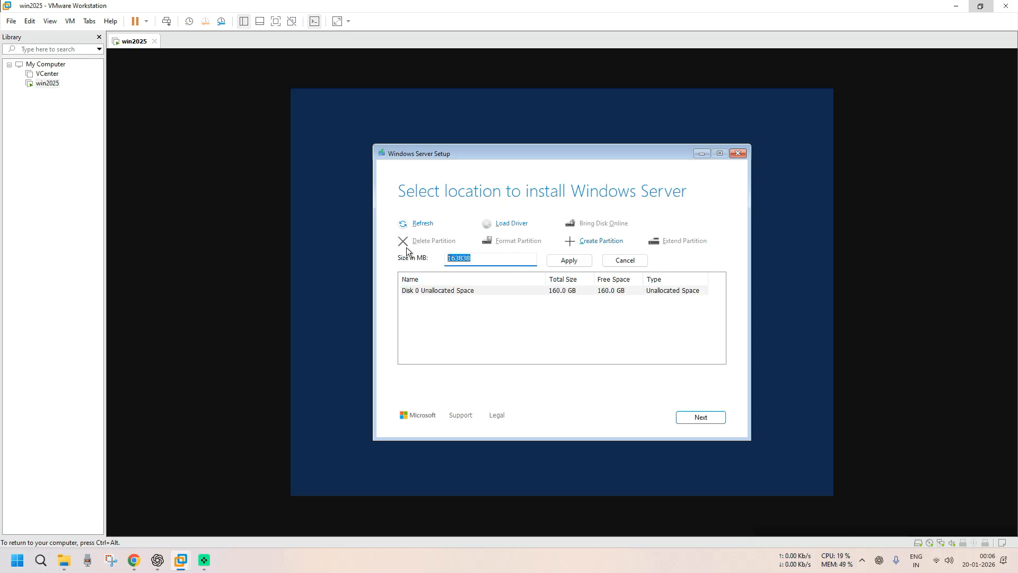
key(Home)
key(ctrl+a)
text(80000)
click(575, 261)
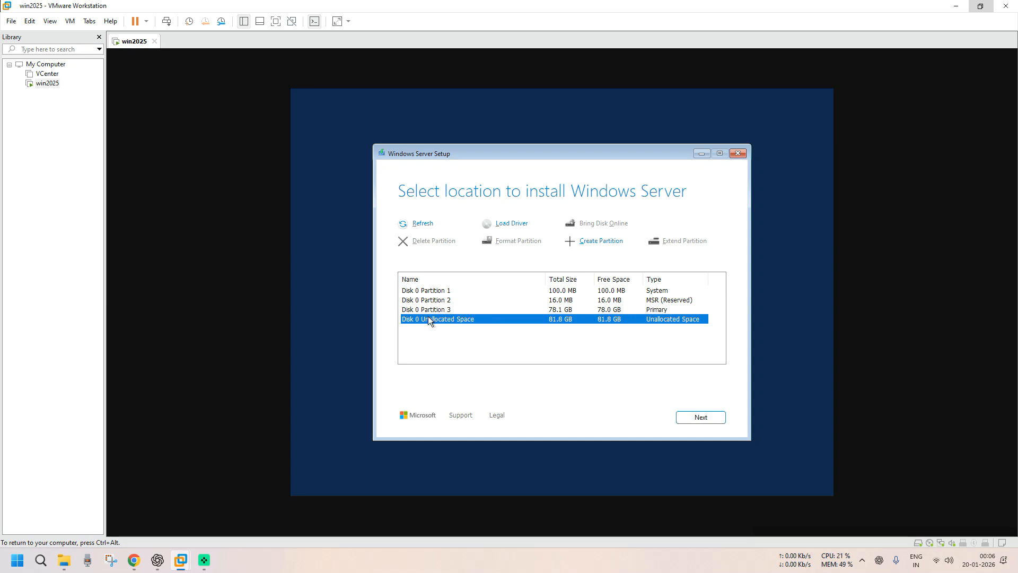
- Create a partition from the remaining 83722 MB and install Windows onto Disk 0 Partition 3
click(548, 295)
click(555, 305)
click(594, 227)
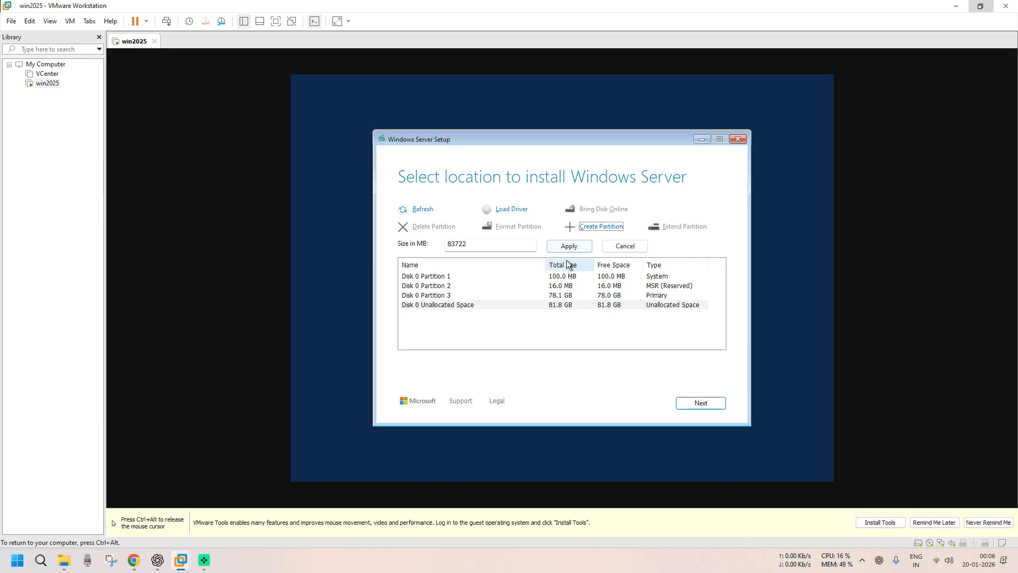
click(569, 247)
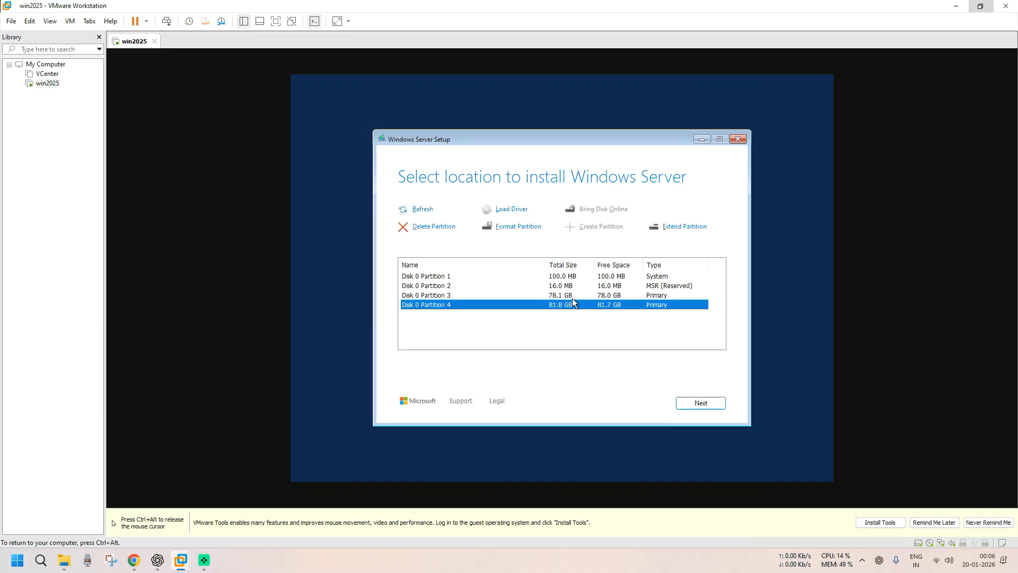
click(570, 297)
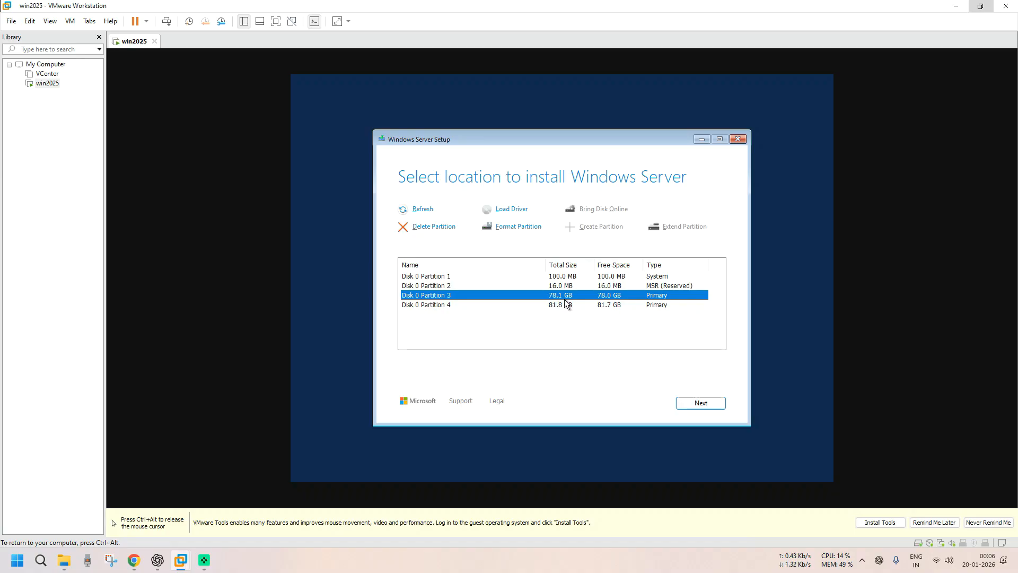
click(691, 403)
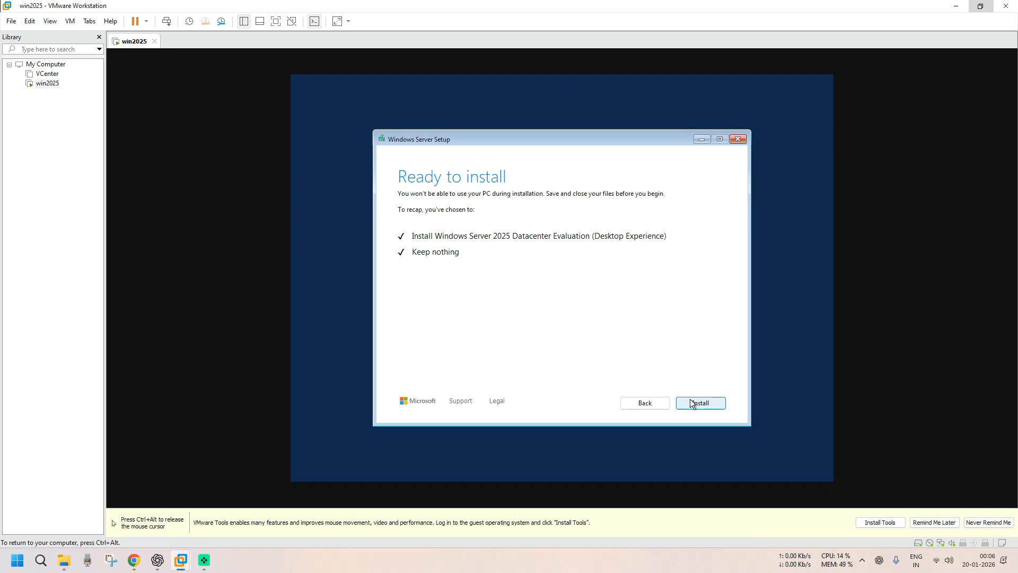
click(691, 403)
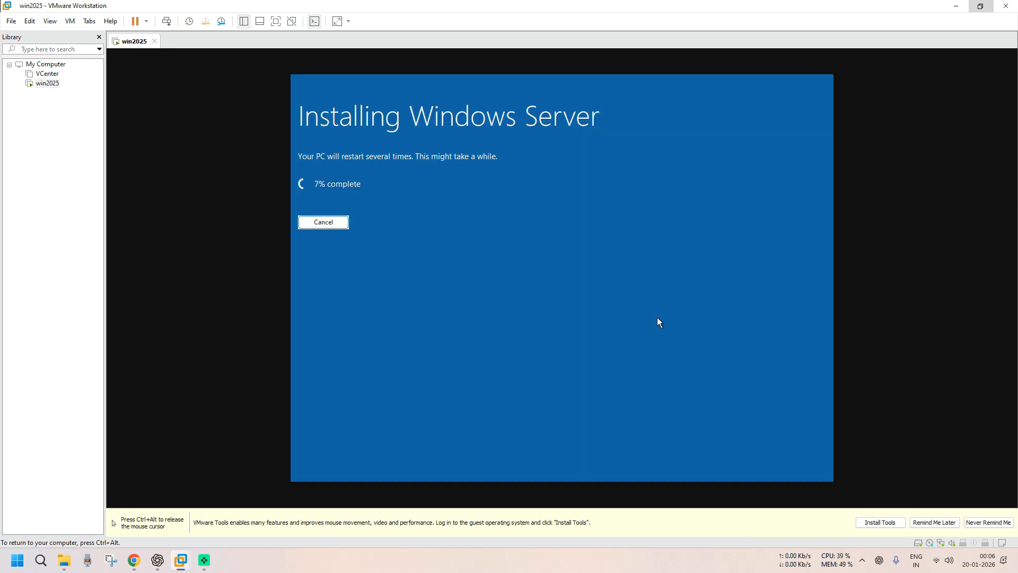
- Release input to the host and turn off VMware Tools install reminders permanently
key(ctrl+alt)
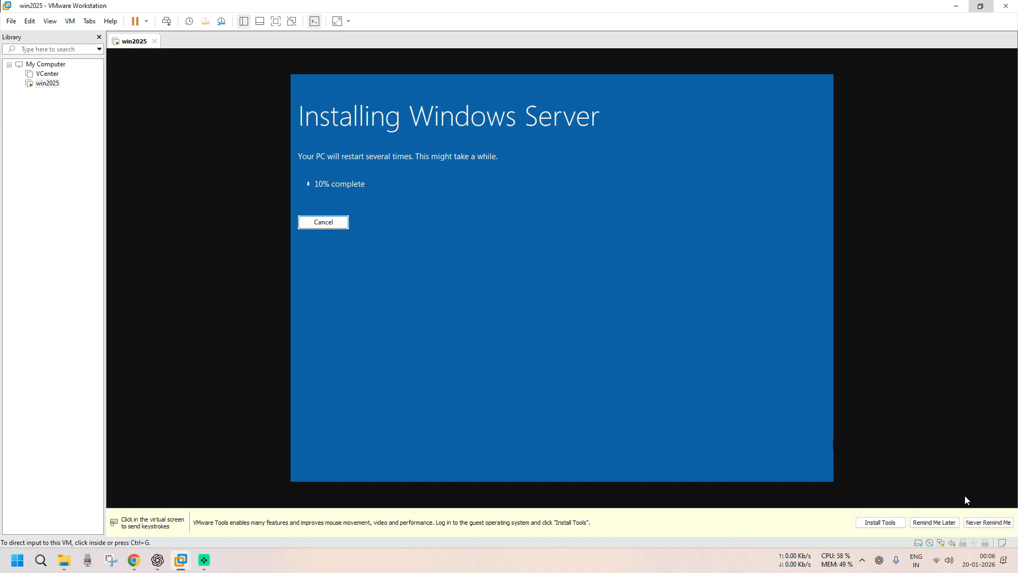
click(987, 523)
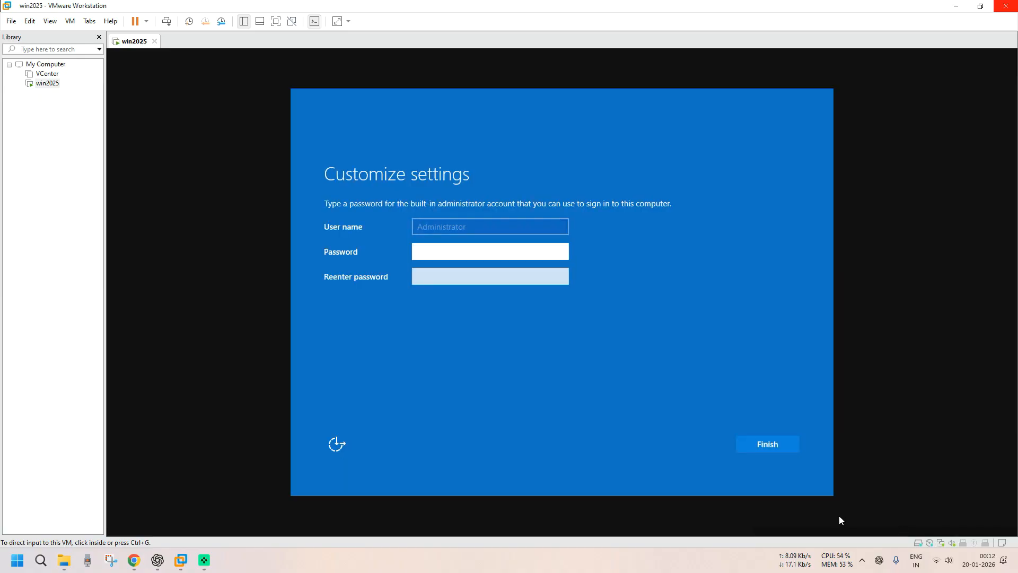
- Enter and confirm the built-in Administrator password, then finish the Customize settings page
click(451, 251)
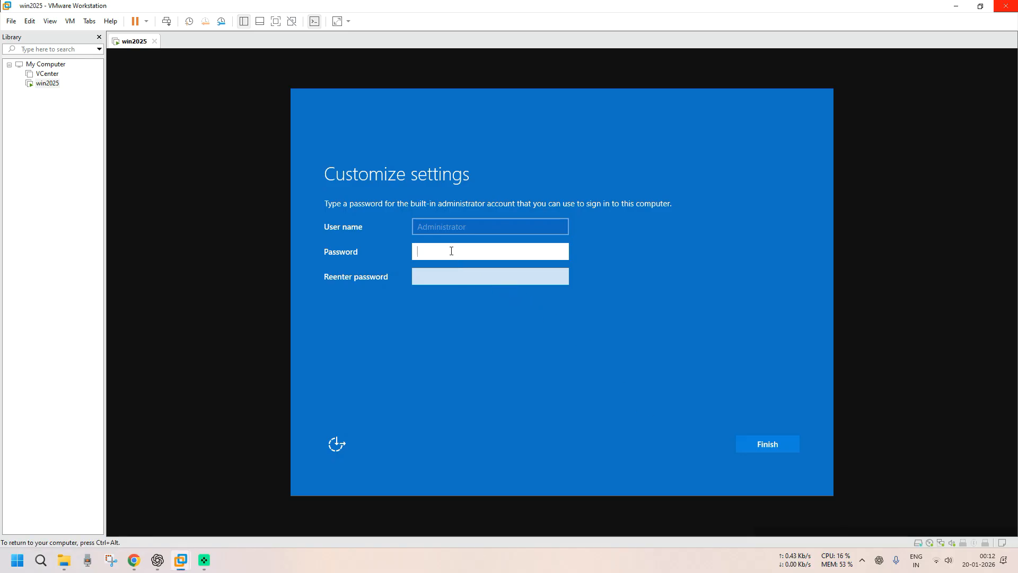
text(*********)
key(Tab)
text(*******)
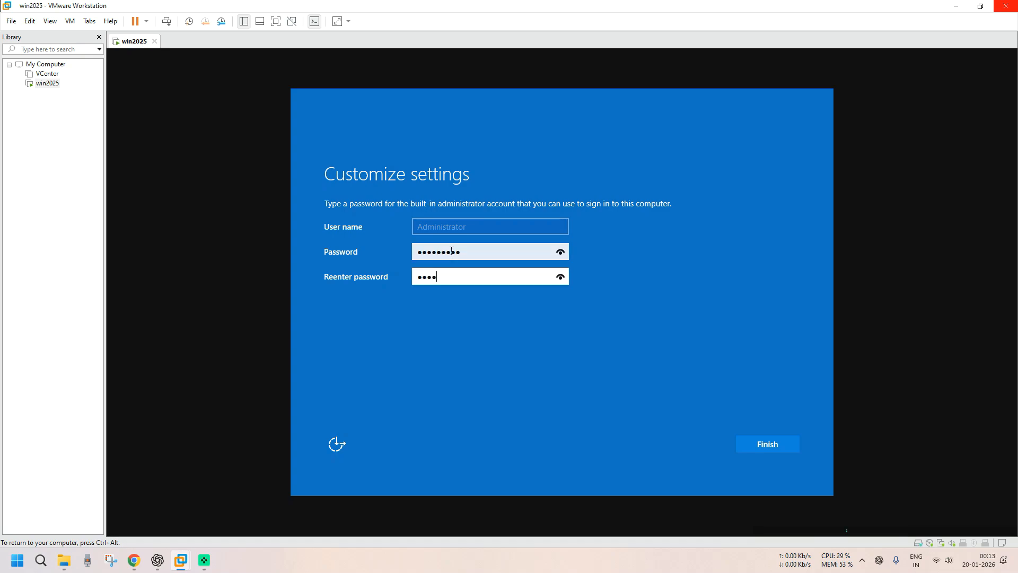
text(**)
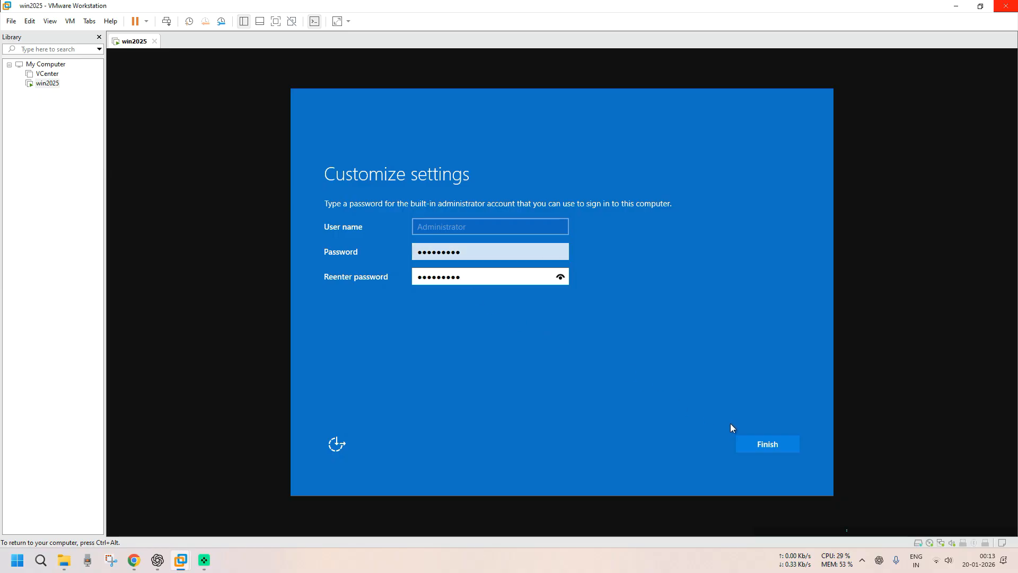
click(764, 450)
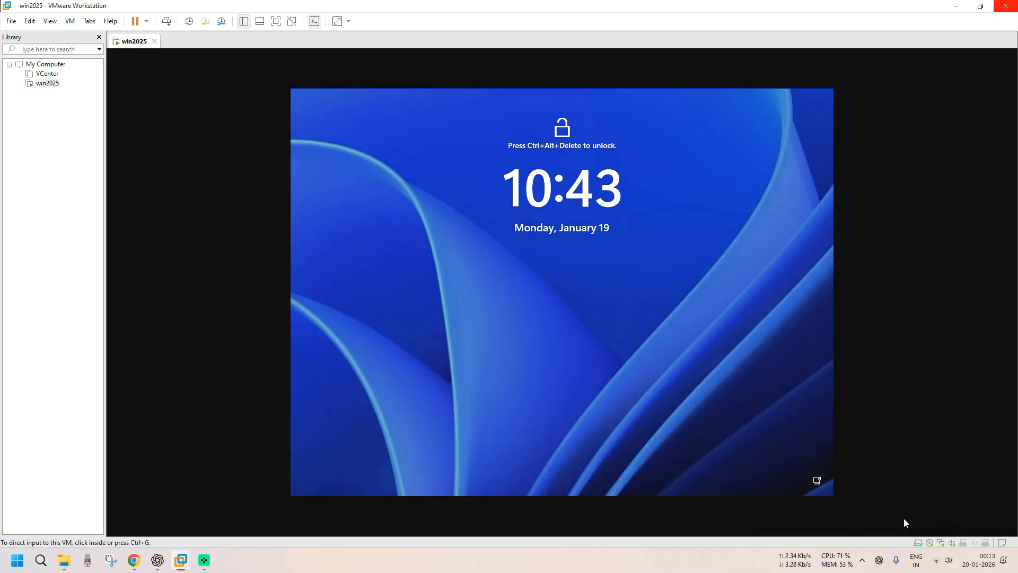
- Send Ctrl+Alt+Del to the guest and sign in as Administrator with the account password
click(567, 262)
key(ctrl+alt)
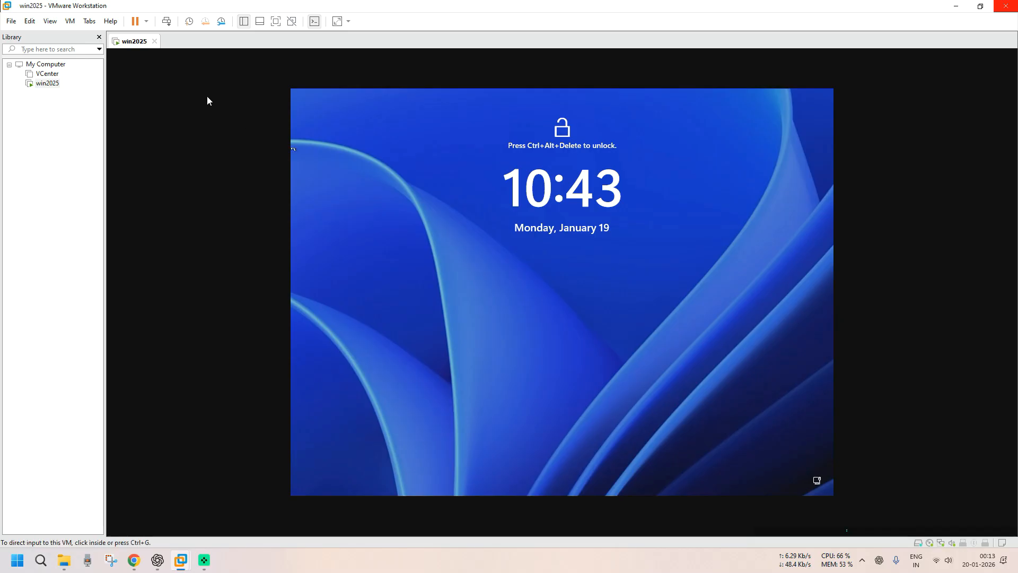
click(170, 21)
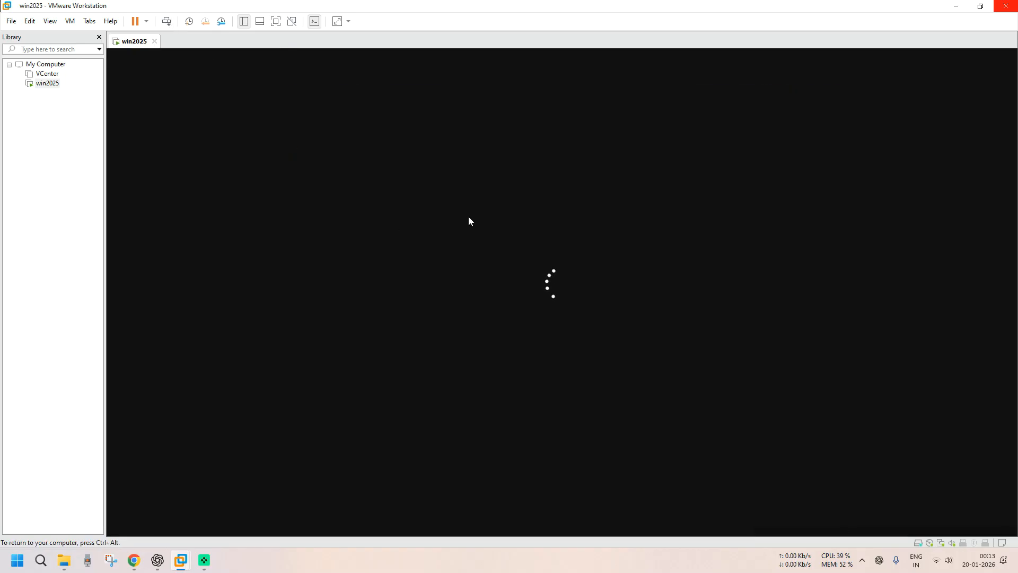
text(••)
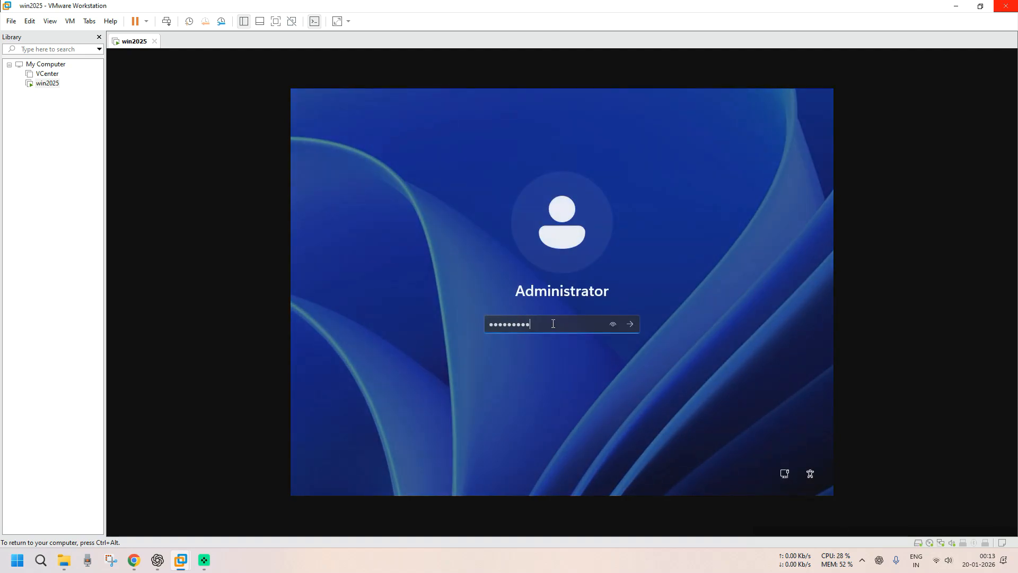
text(•••••••)
key(Return)
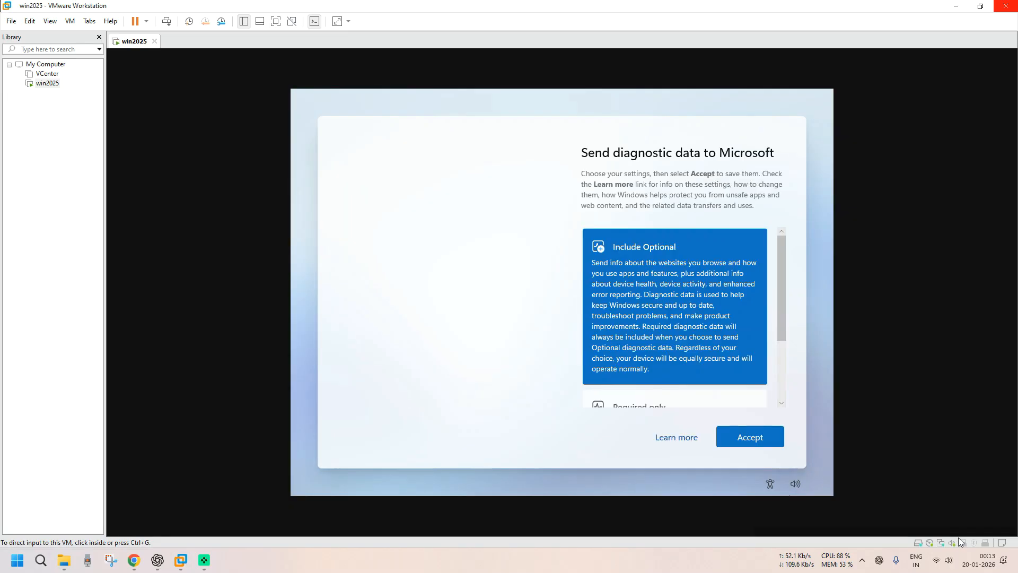
- Accept the diagnostic data settings and dismiss the Admin Center popup so it never shows again
click(768, 440)
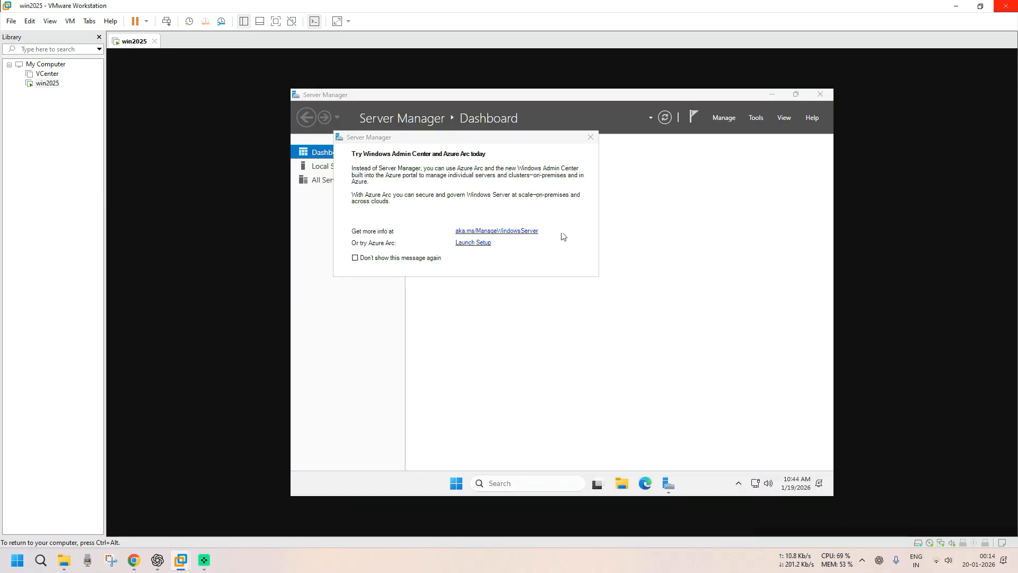
click(355, 258)
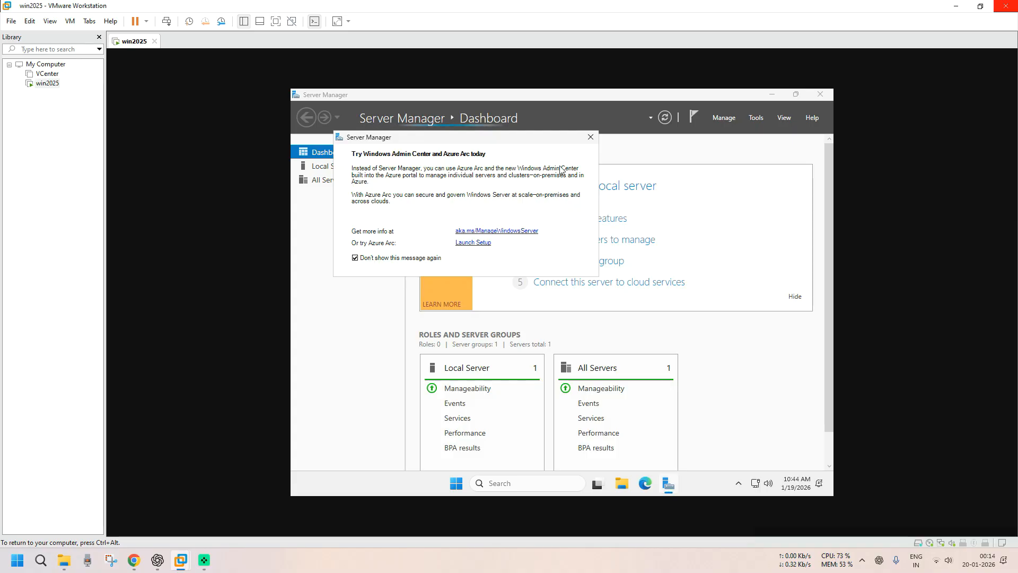
click(591, 138)
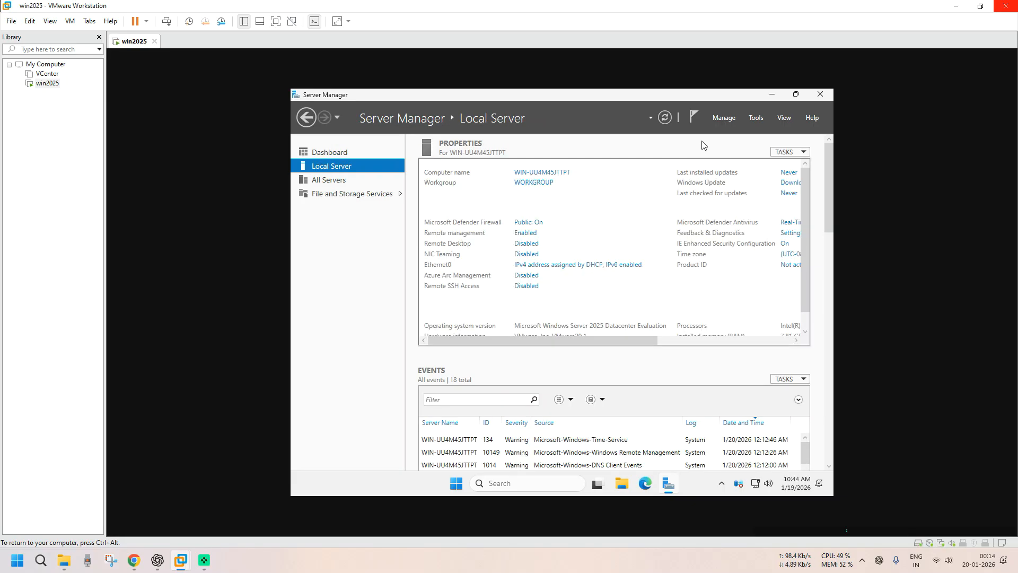
click(728, 117)
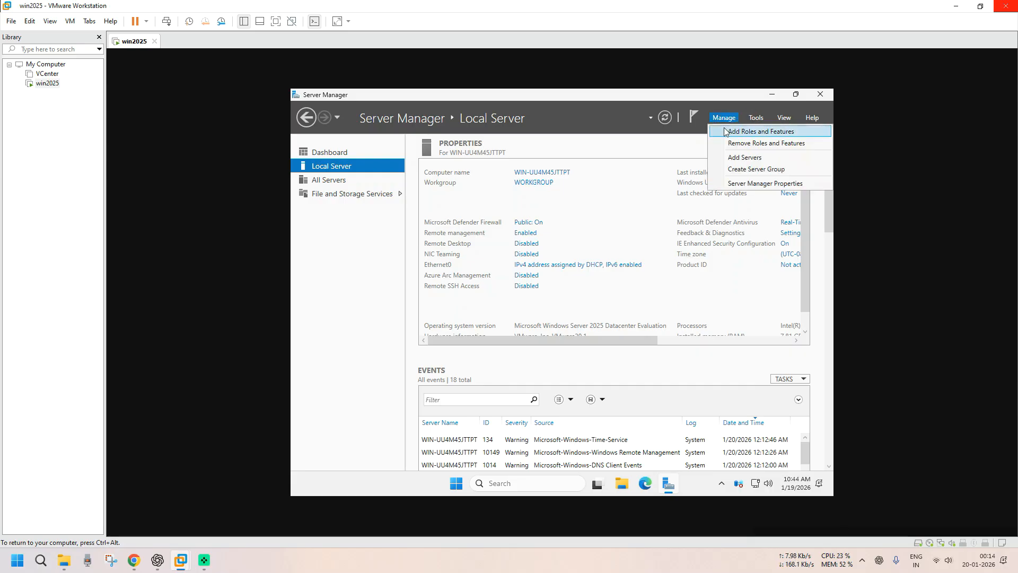
click(729, 133)
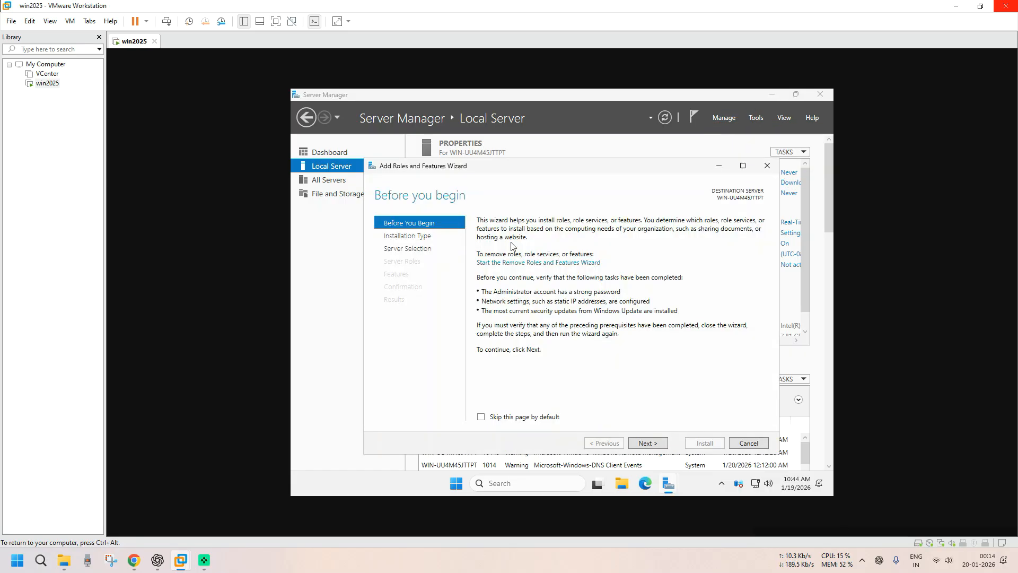
click(655, 449)
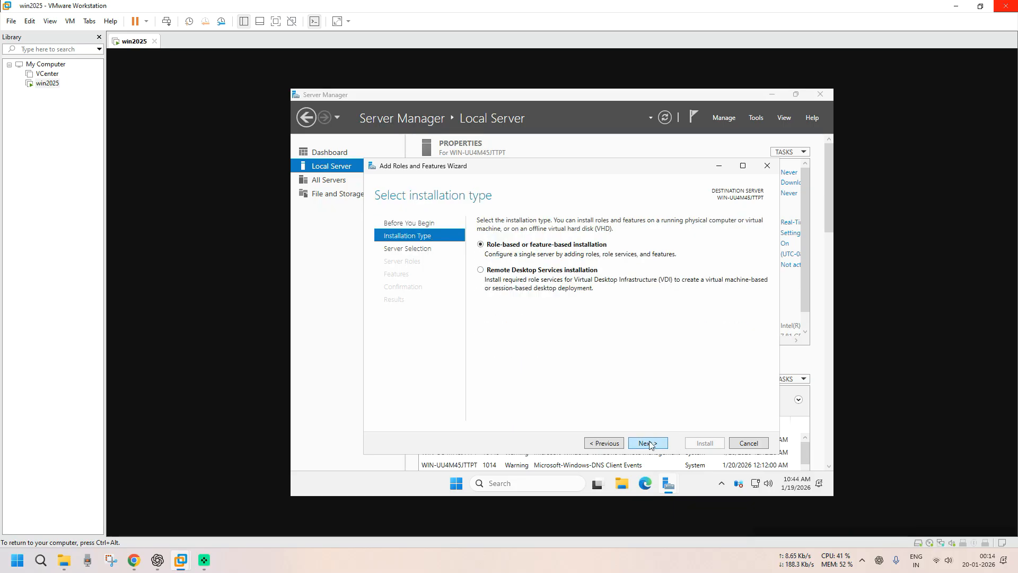
click(657, 445)
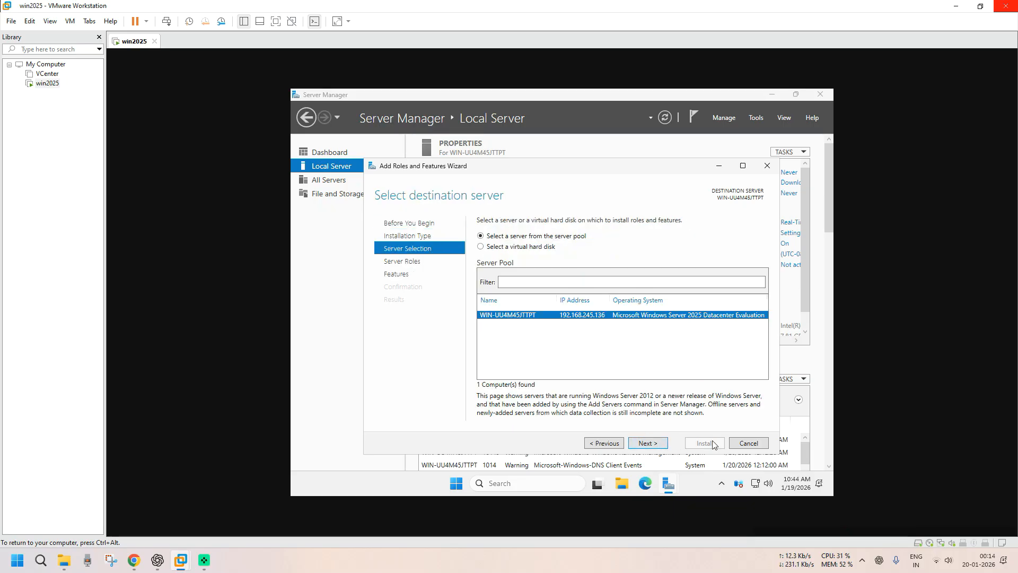
click(750, 444)
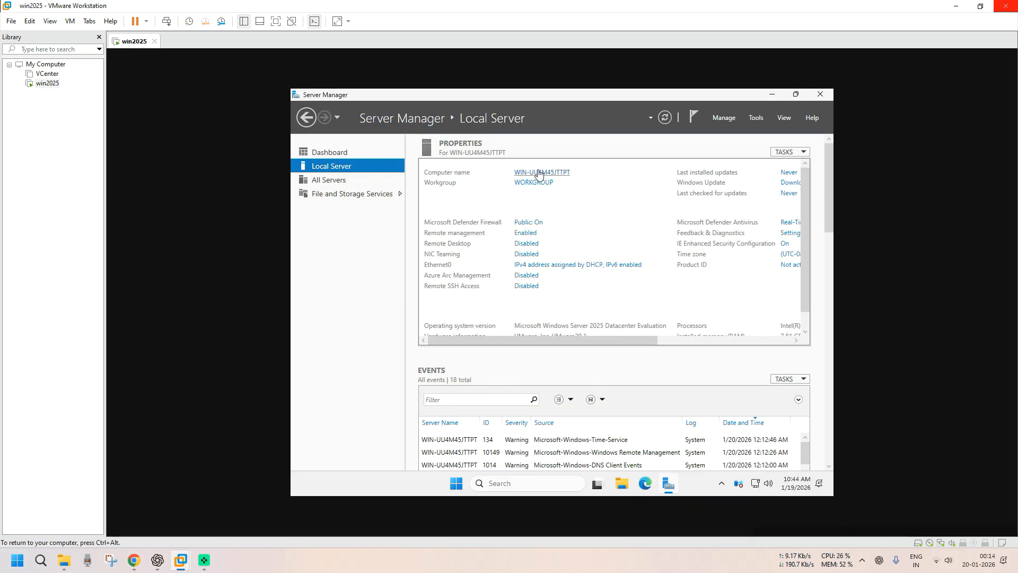
- Rename the guest computer to win2025, postpone the restart, and return to the Server Manager Dashboard
click(483, 233)
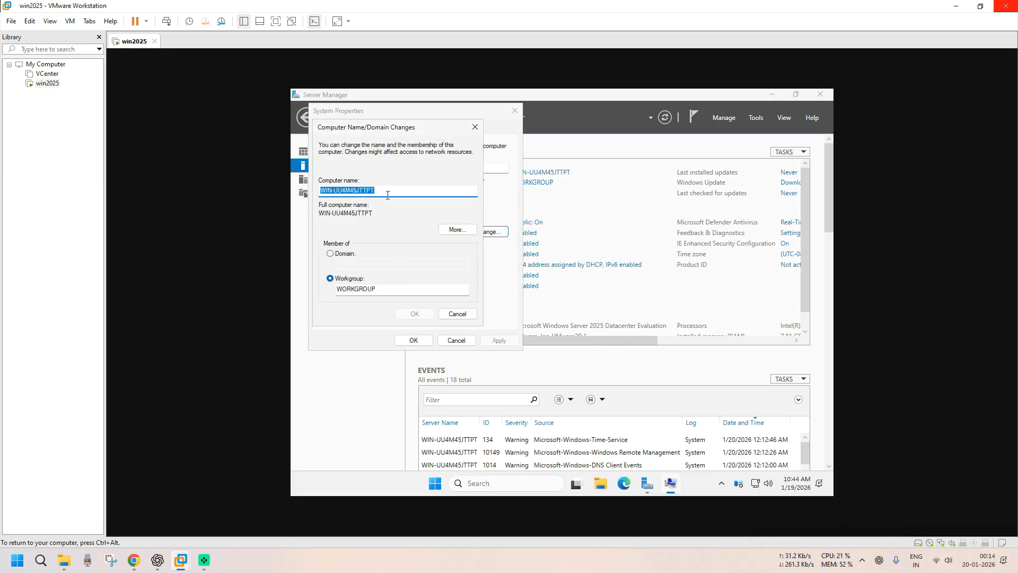
text(win2025)
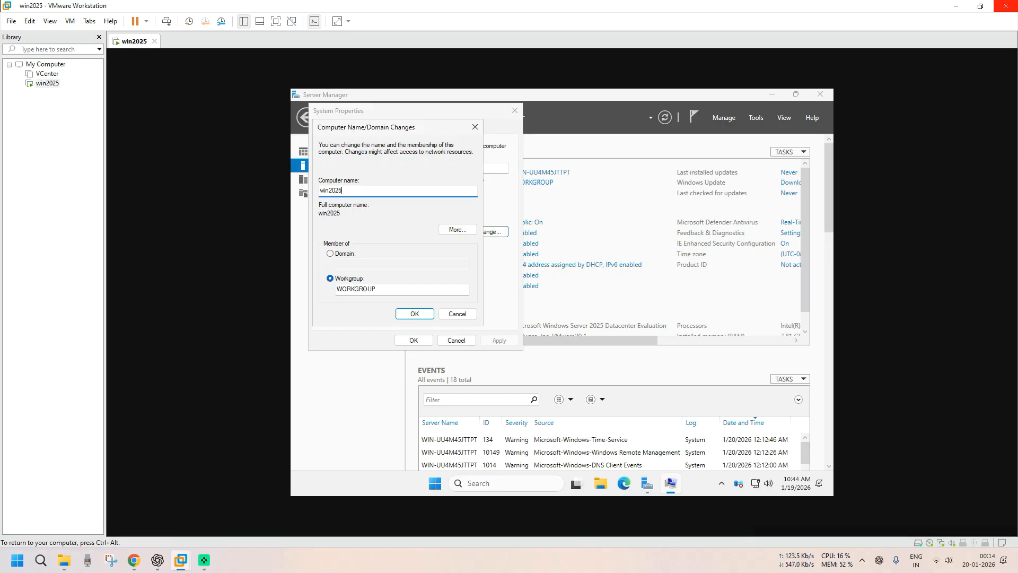
click(417, 314)
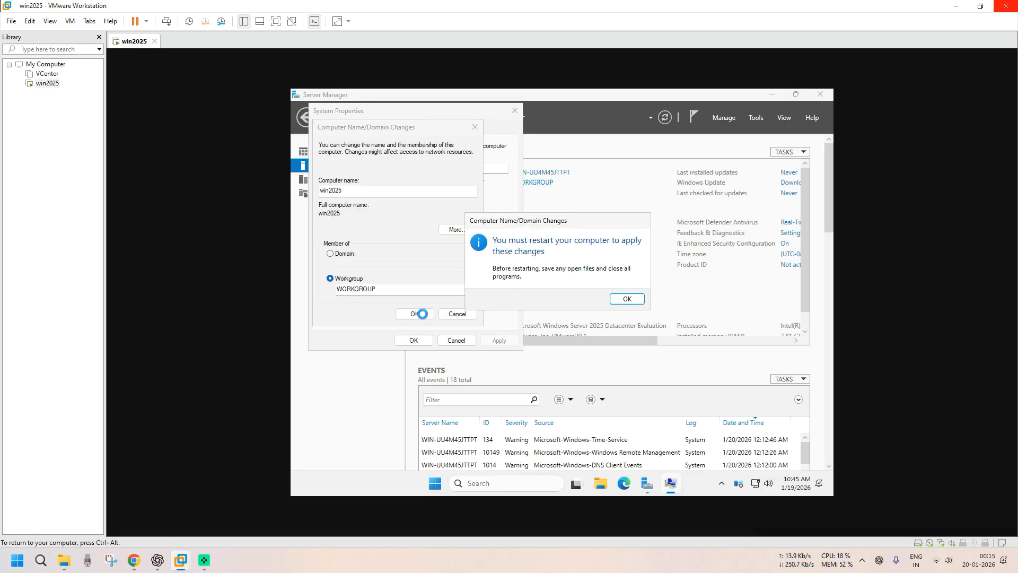
click(626, 298)
click(414, 340)
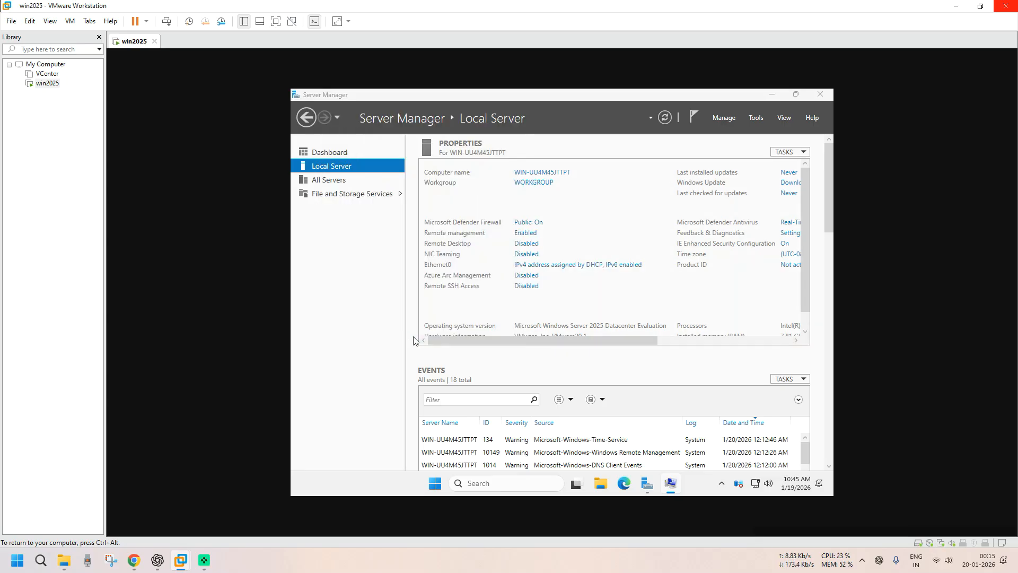
click(618, 294)
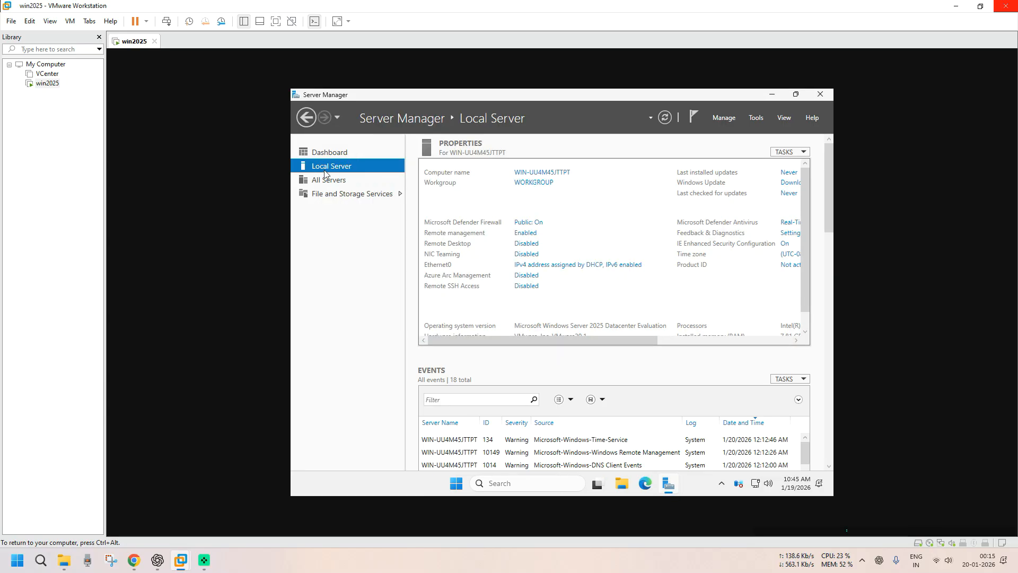
click(326, 153)
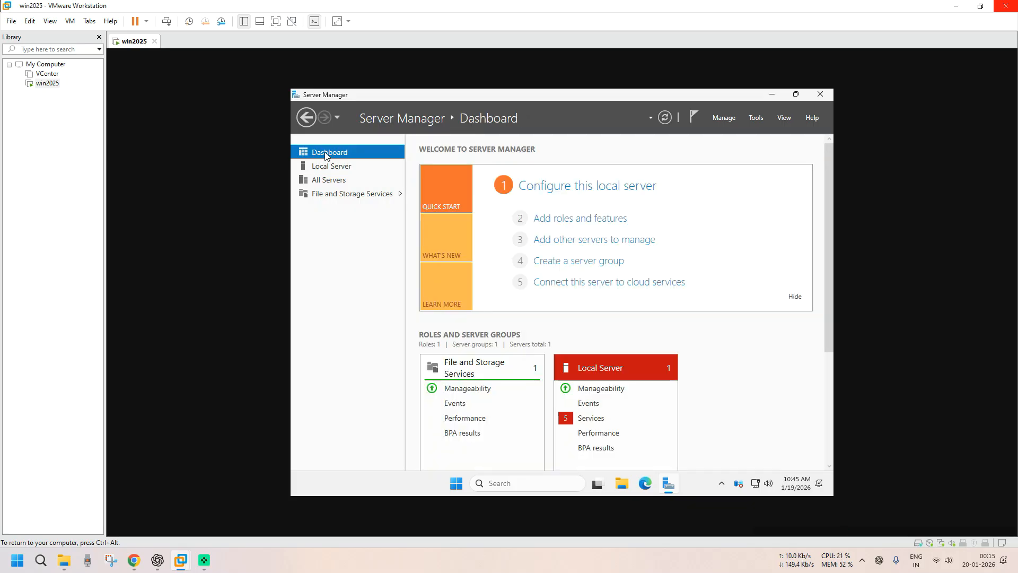
- Review Local Server properties: Intel i7-4790 processor, 7.81 GB memory and 77.47 GB disk space
click(339, 167)
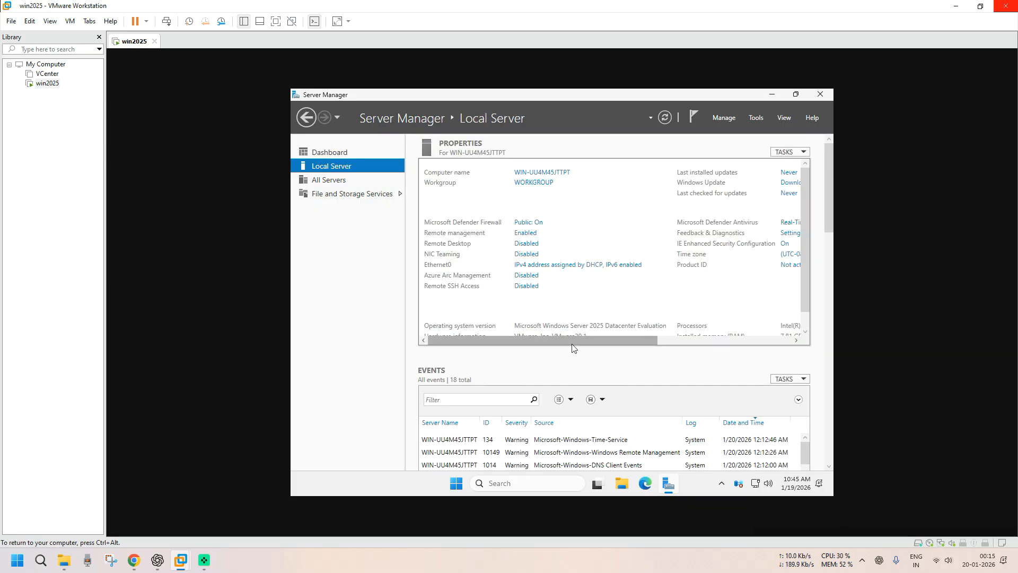
scroll(606, 317, down, 1)
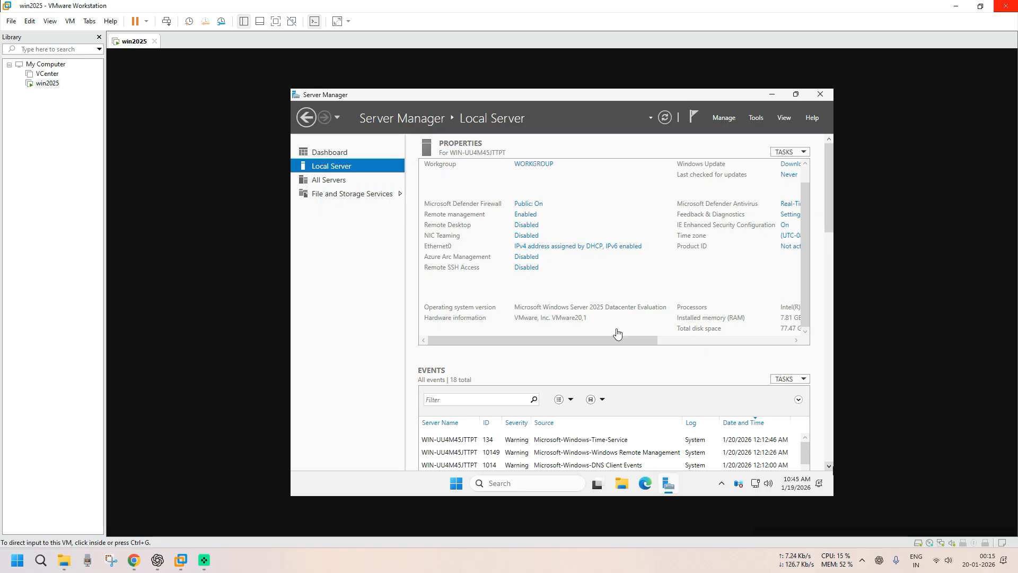
drag(638, 340, 754, 344)
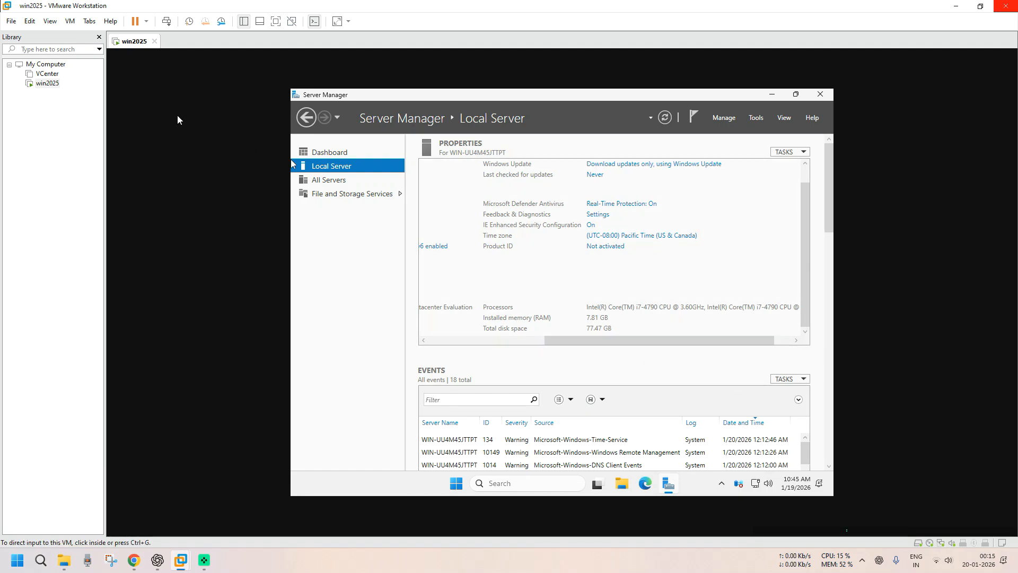
- Start the VMware Tools installation from the VM's tab menu and dismiss the VMware Tools notice
right_click(139, 47)
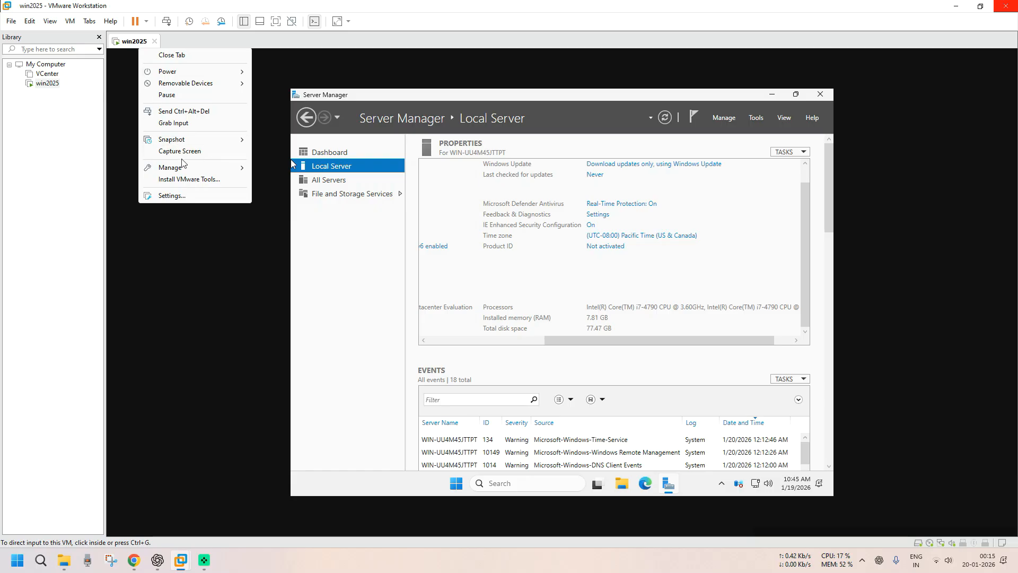
click(182, 184)
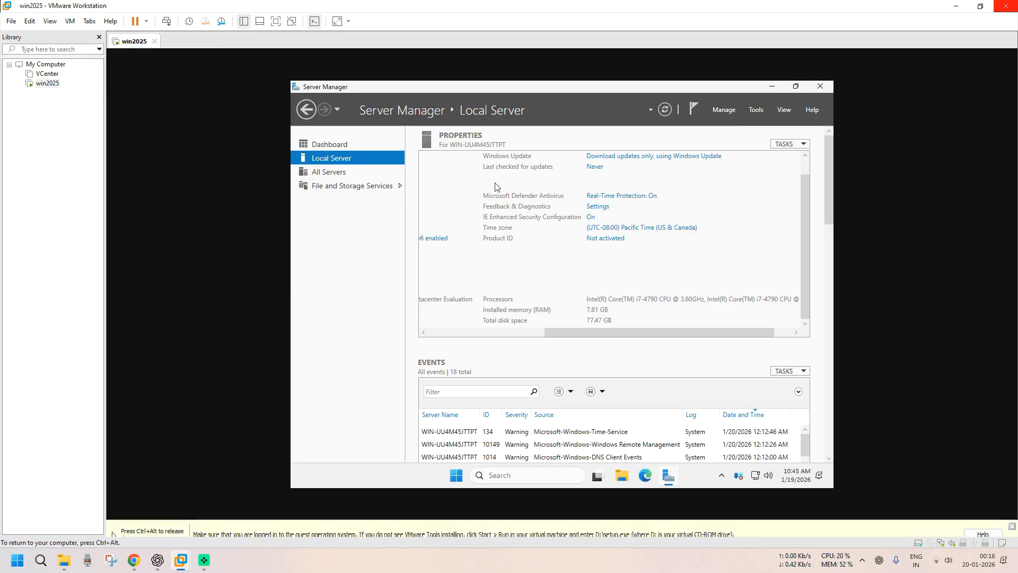
click(772, 79)
key(ctrl+alt)
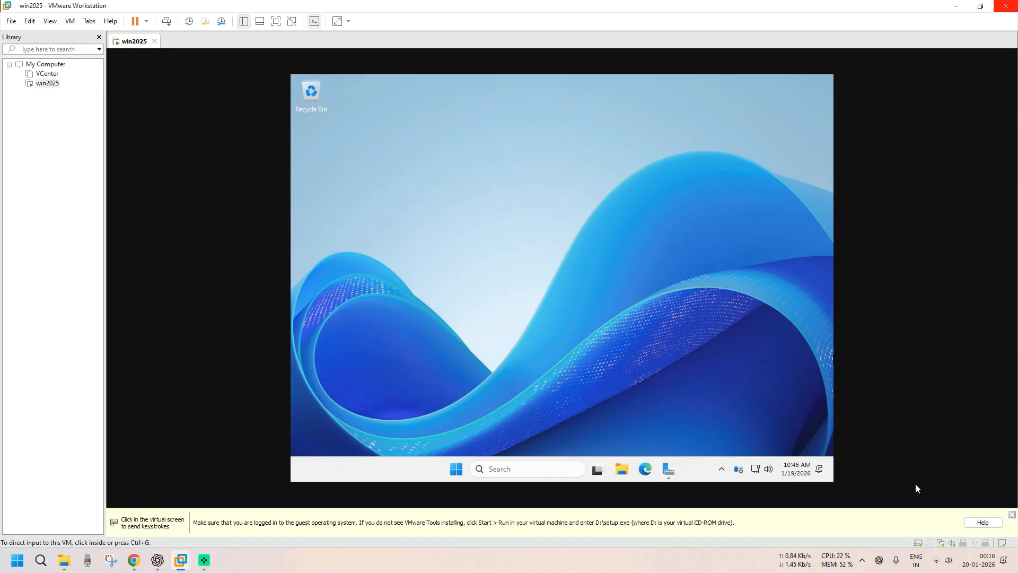
click(1012, 514)
click(609, 466)
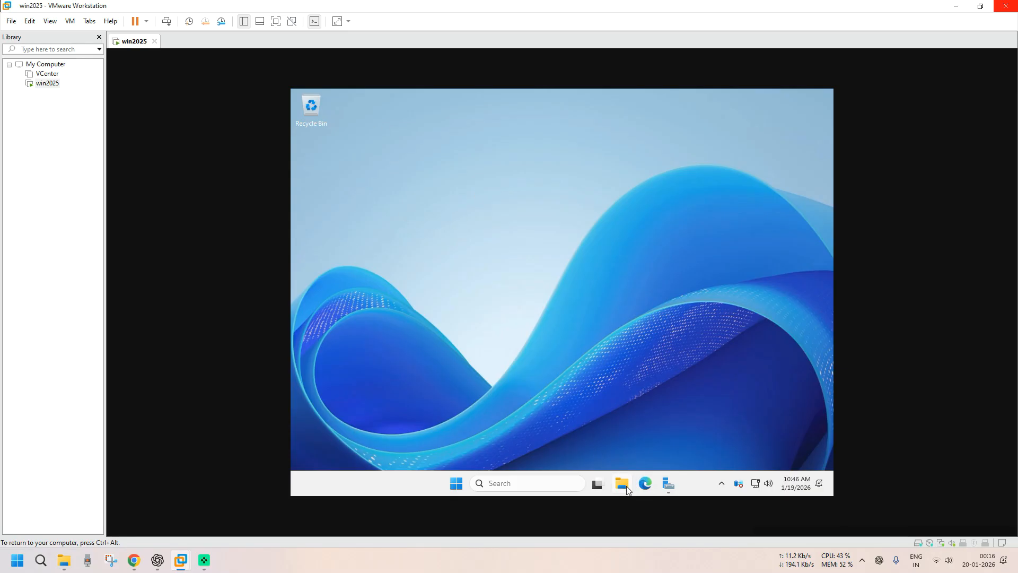
- Launch Edge and a maximized File Explorer window in the win2025 guest
click(644, 483)
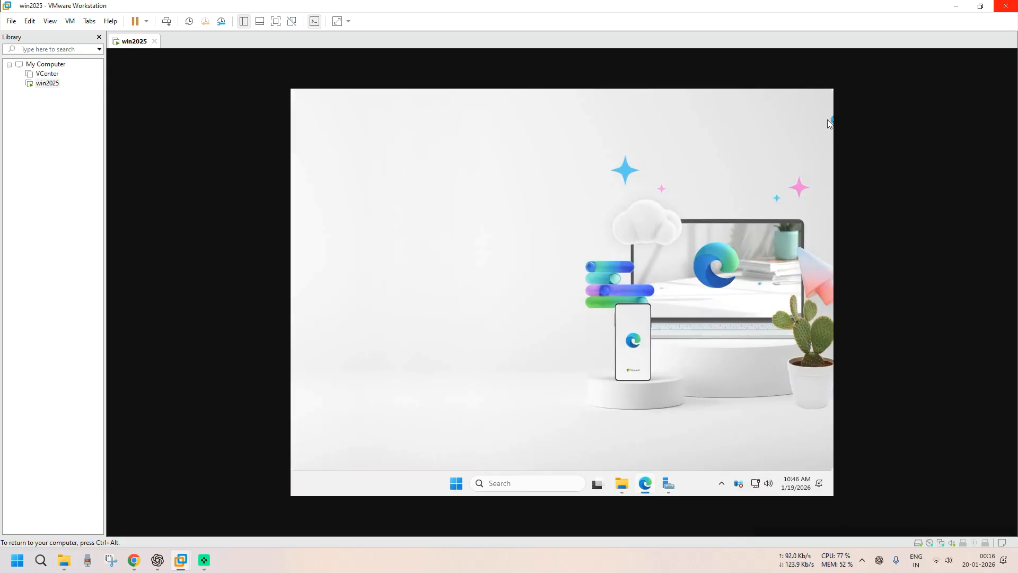
click(622, 484)
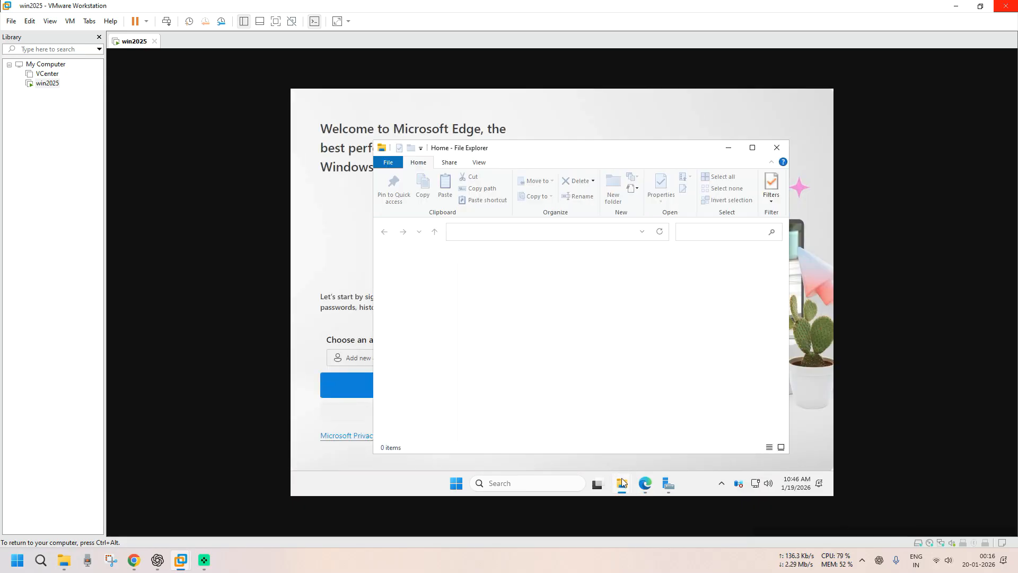
click(757, 151)
right_click(140, 47)
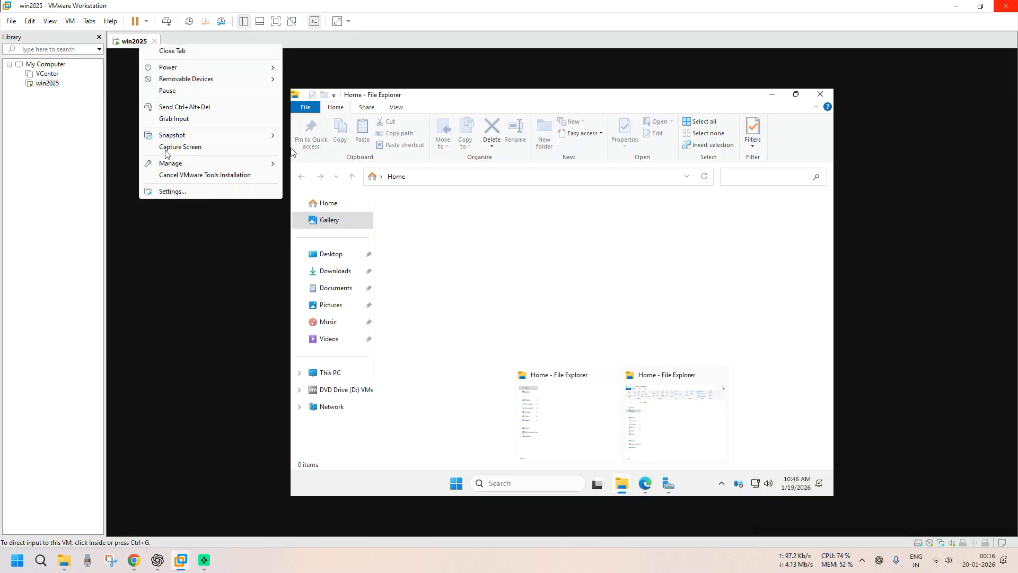
- Select DVD Drive (D:) VMware Tools under This PC, then close File Explorer
click(562, 290)
click(330, 373)
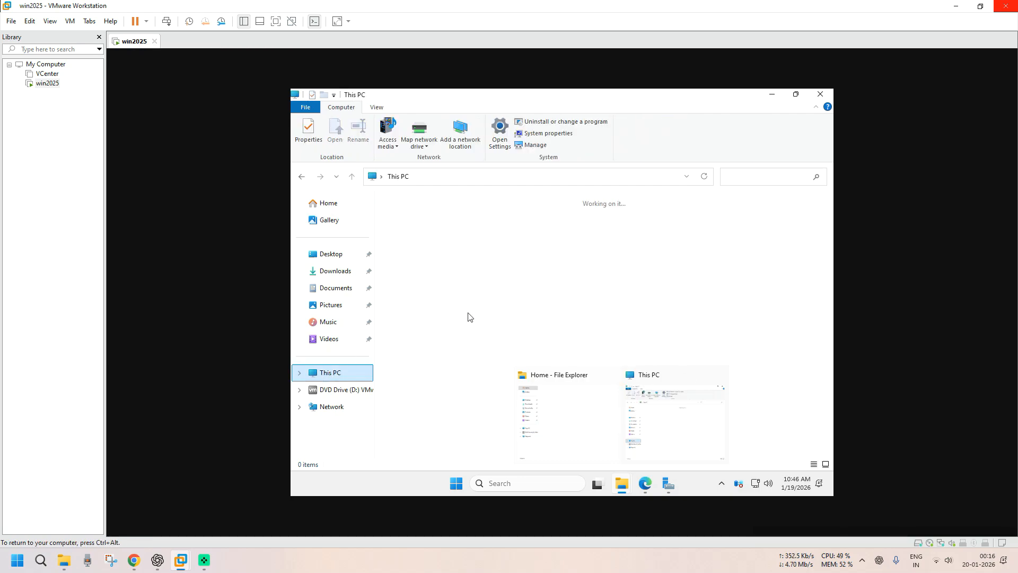
click(572, 226)
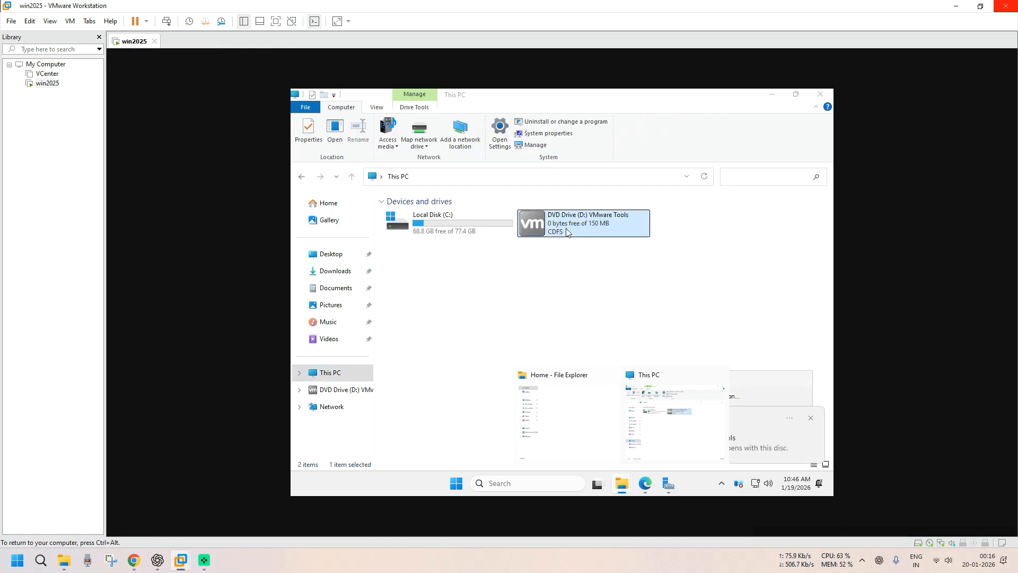
click(719, 375)
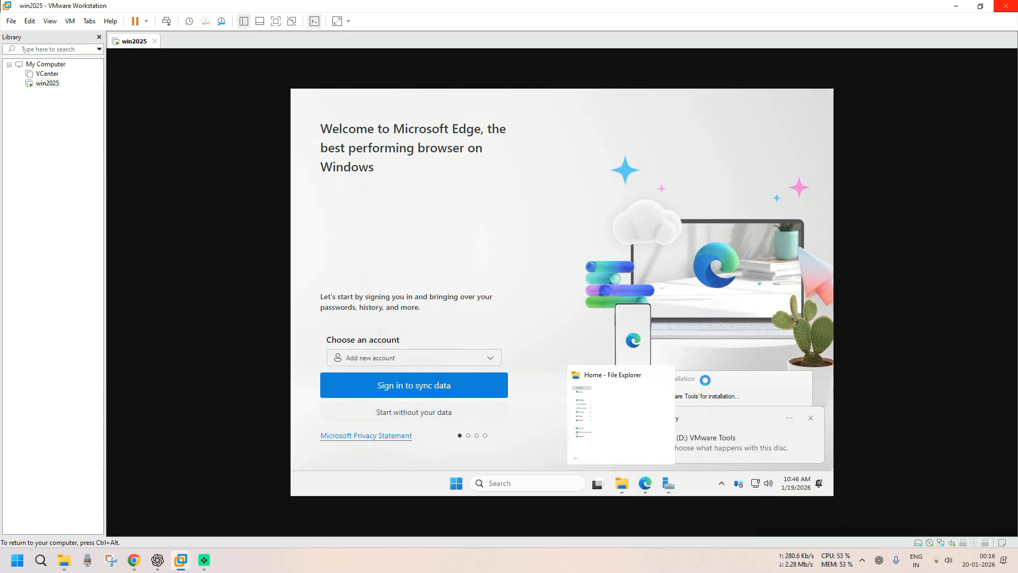
- Close Edge from its taskbar menu and bring up the VMware Tools disc's AutoPlay choices
right_click(646, 485)
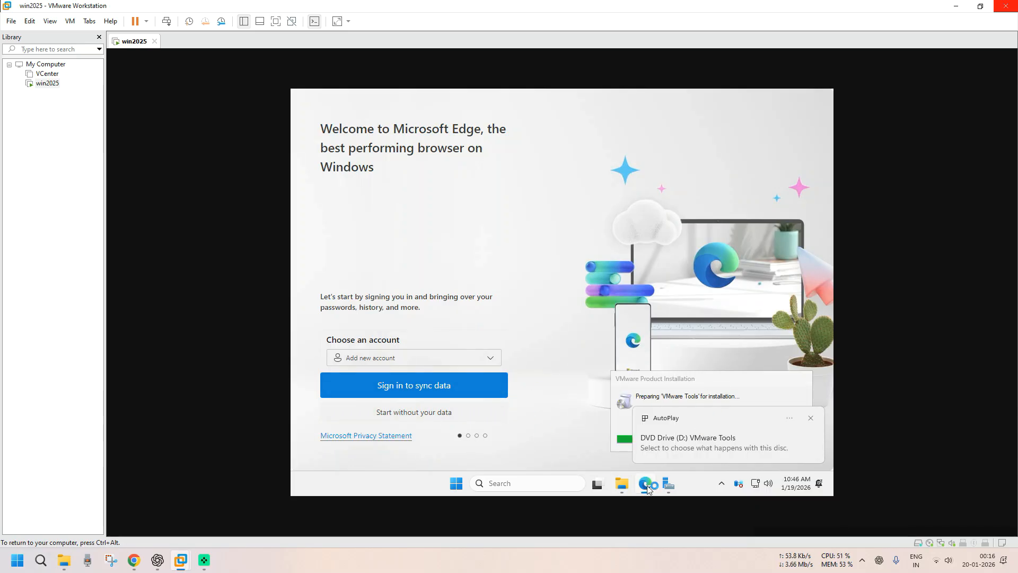
click(597, 453)
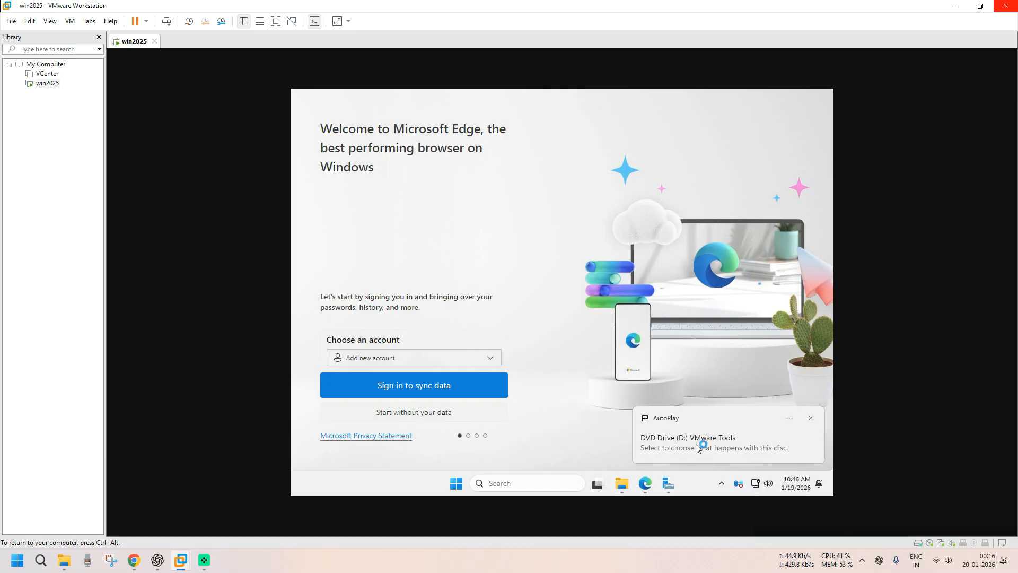
mouse_move(643, 482)
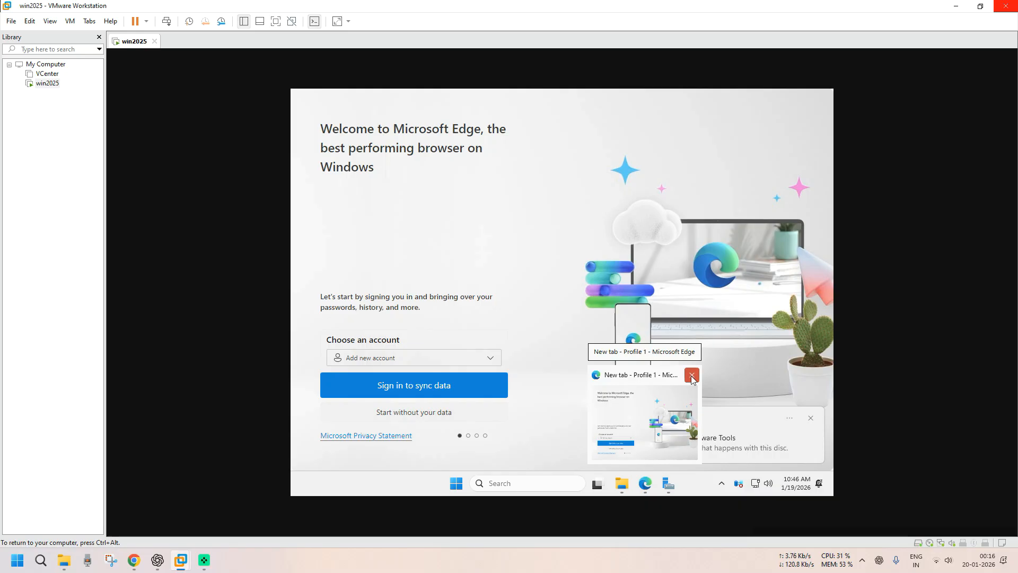
click(761, 419)
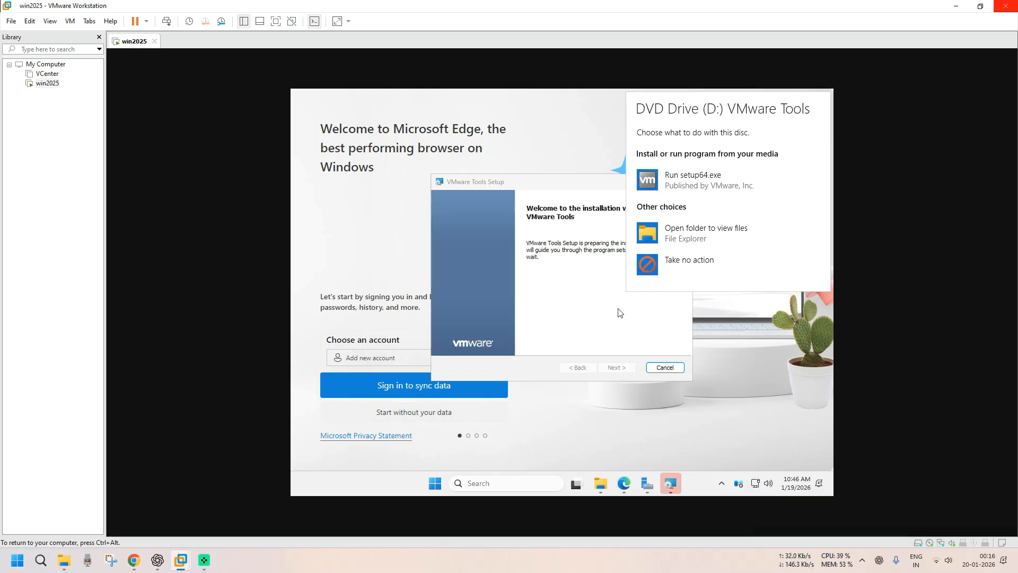
- Run VMware Tools setup with the Complete setup type and start the installation
click(617, 367)
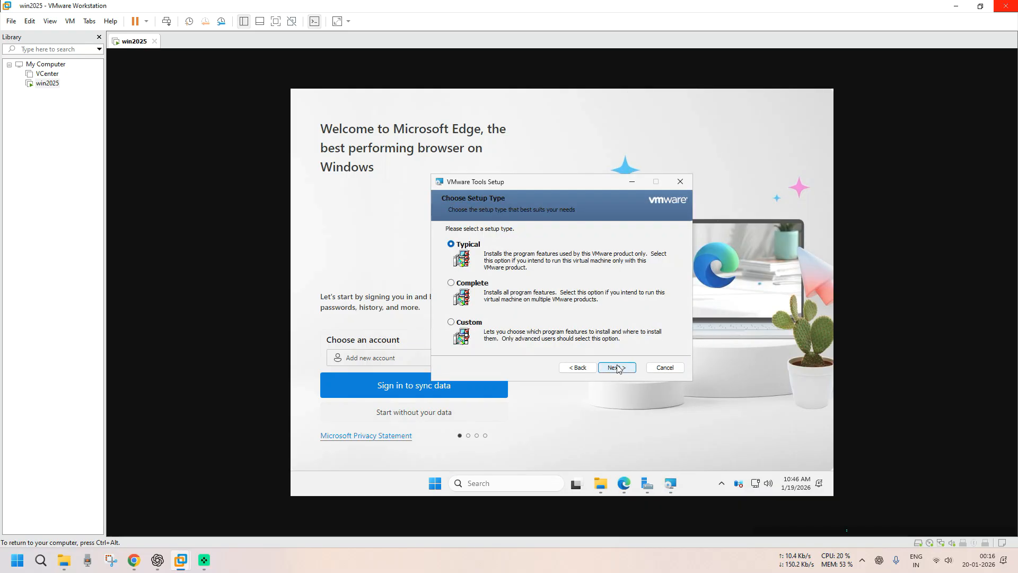
key(alt+m)
click(618, 368)
click(618, 368)
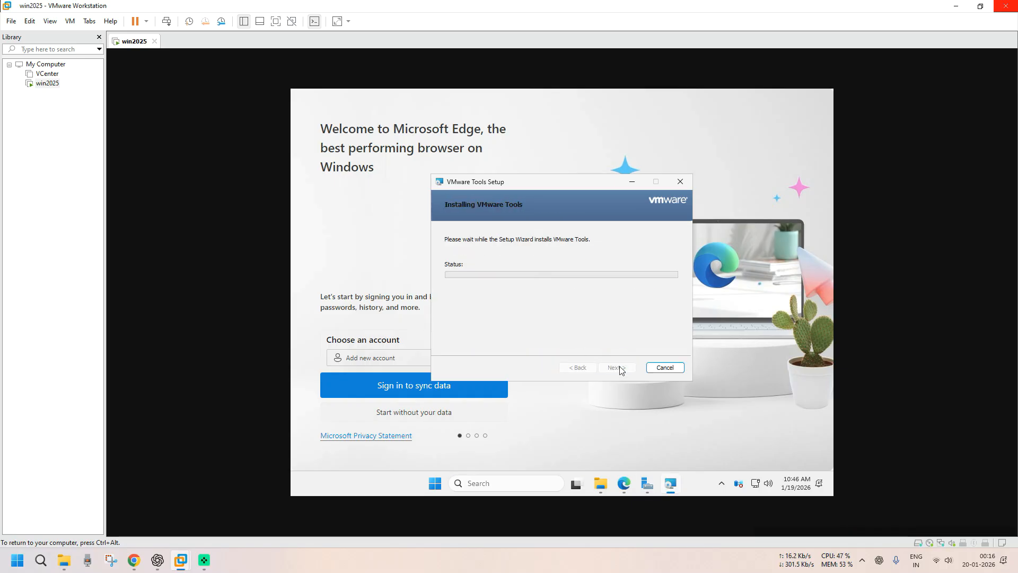
- Get through Edge's first-run pages without syncing or importing Google data, then close Edge
right_click(619, 478)
click(519, 418)
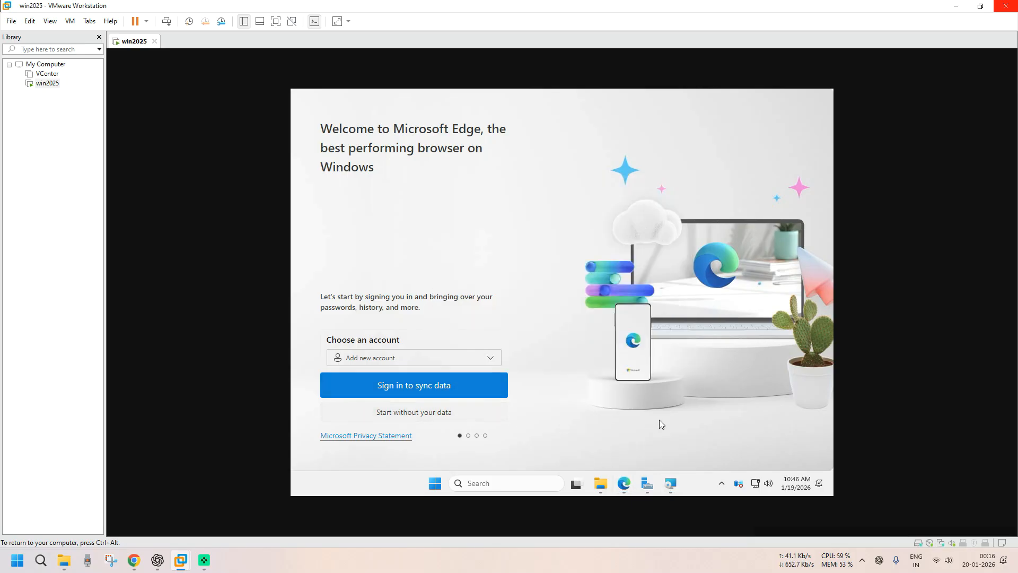
click(830, 487)
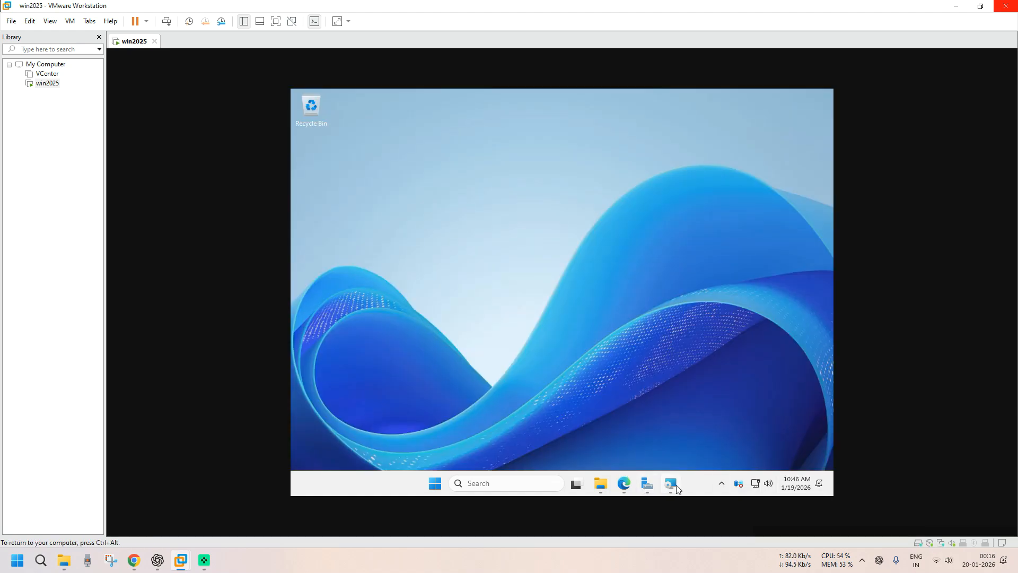
click(675, 488)
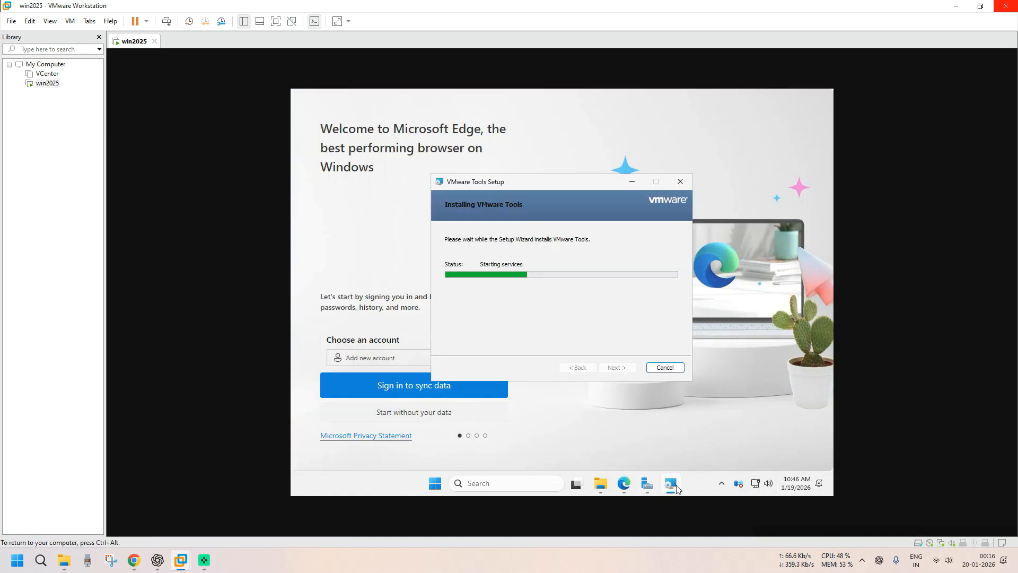
click(407, 414)
click(406, 414)
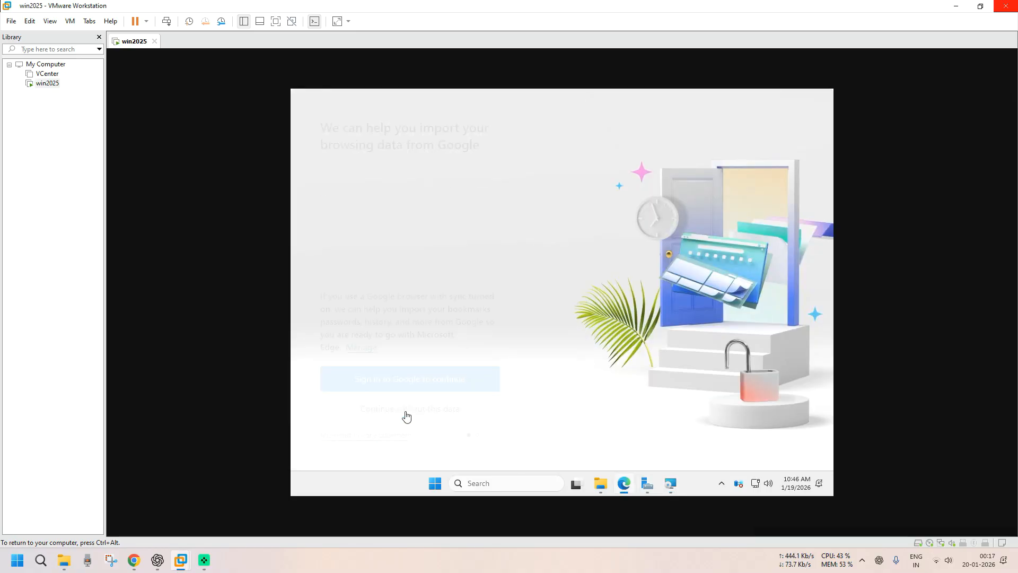
click(406, 414)
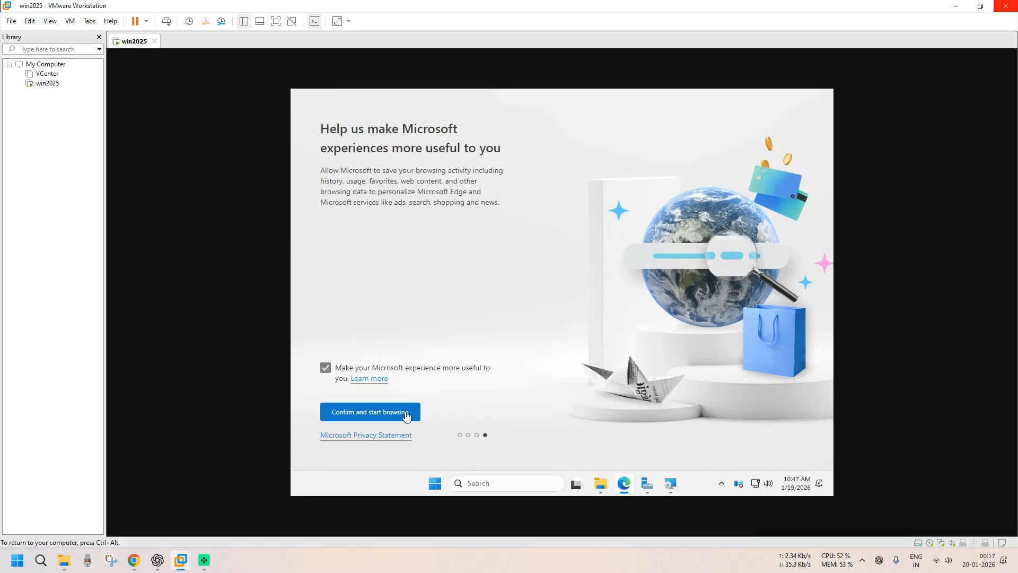
click(406, 414)
click(822, 96)
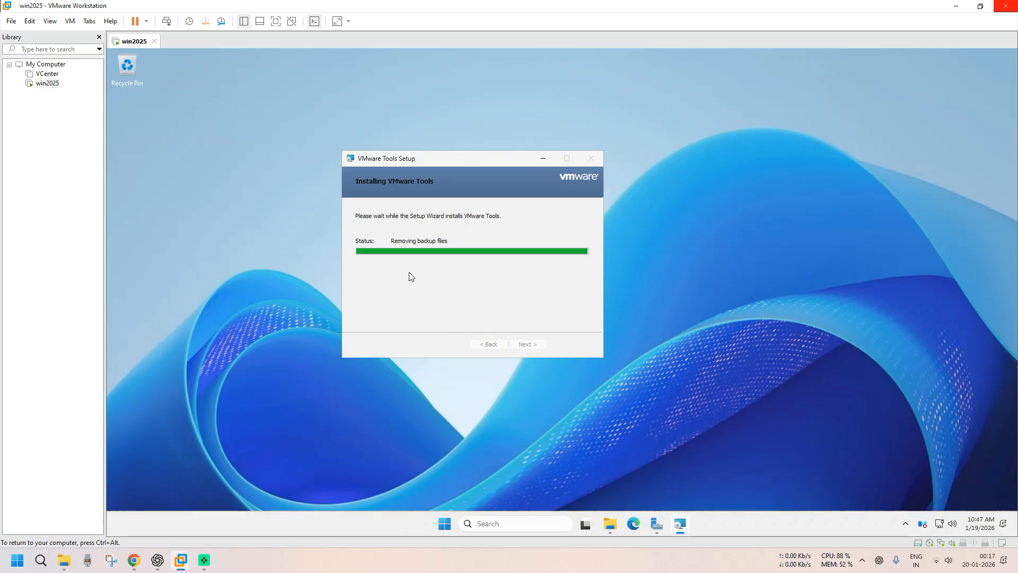
- Finish the VMware Tools setup wizard and decline restarting the guest now
drag(441, 163, 526, 167)
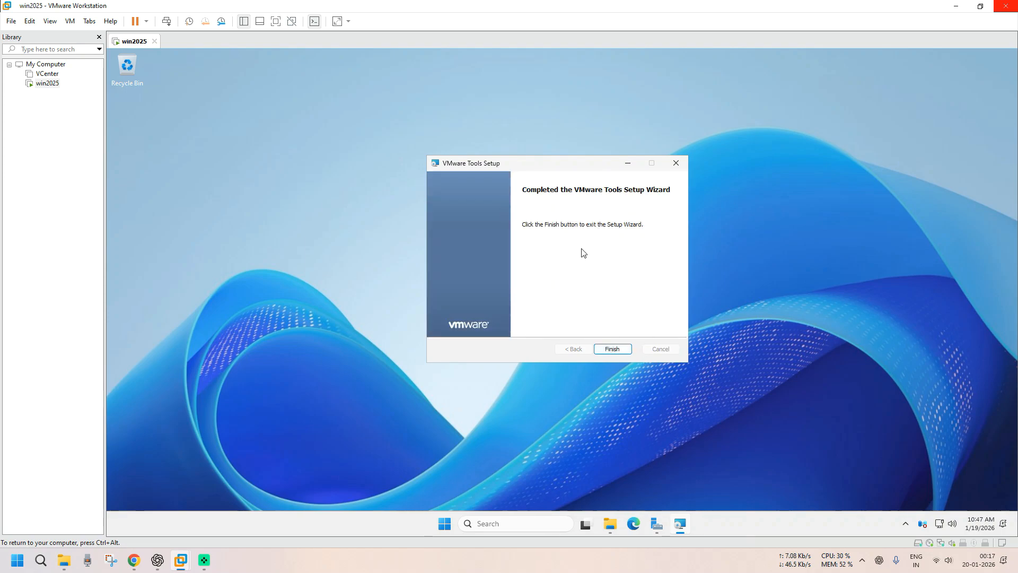
click(602, 348)
click(602, 309)
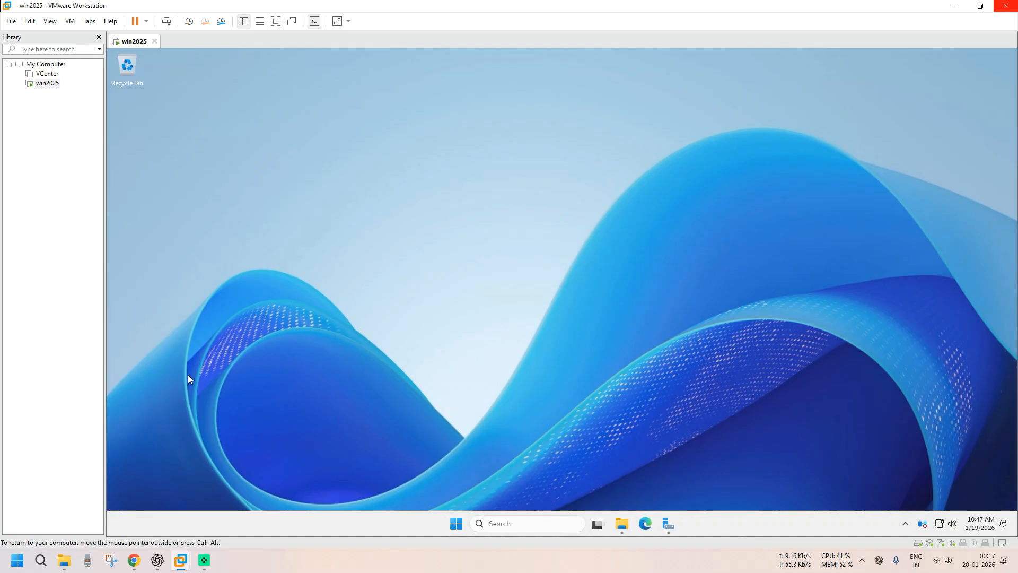
click(275, 21)
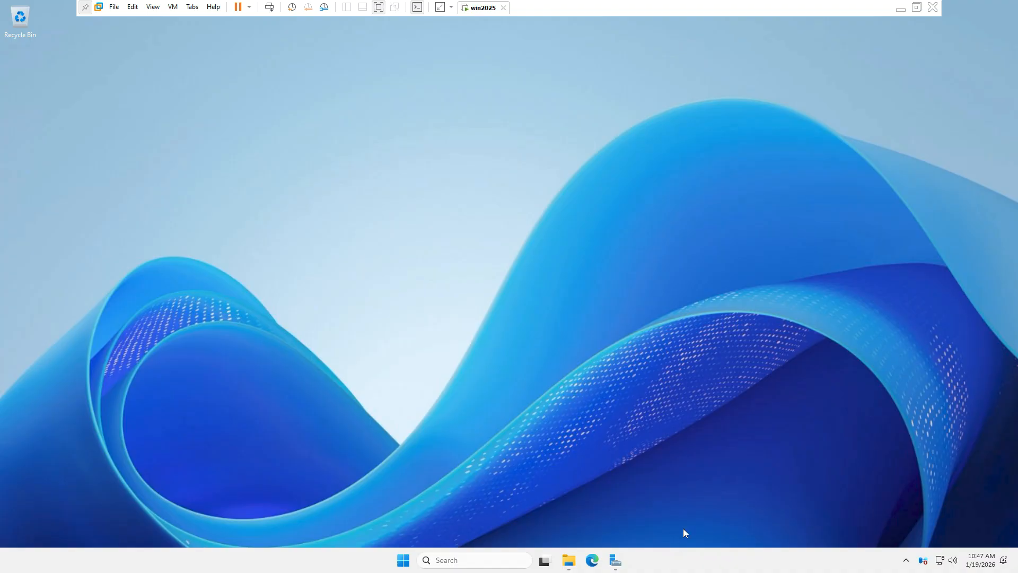
right_click(737, 558)
click(726, 524)
click(86, 150)
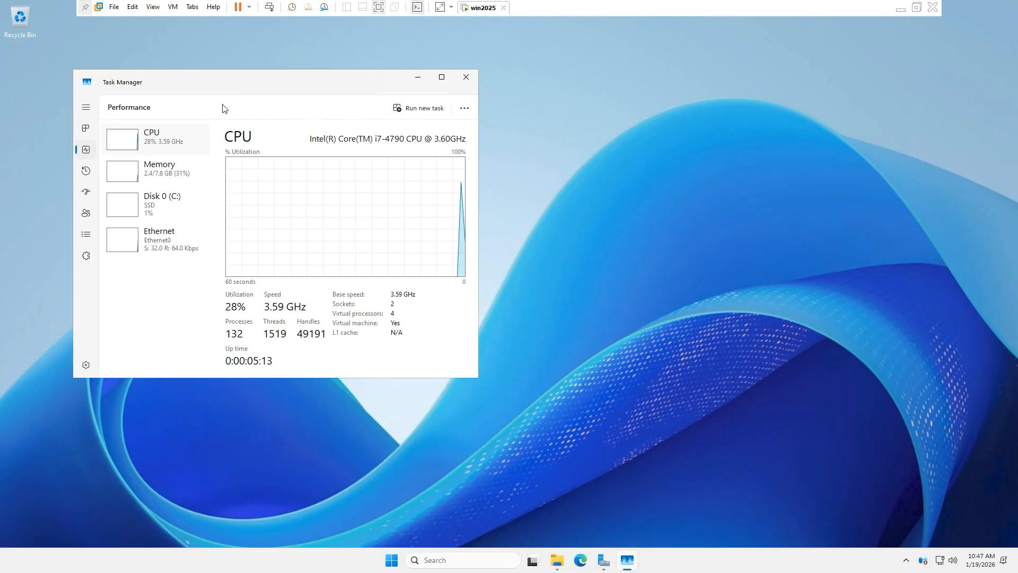
drag(196, 85, 570, 110)
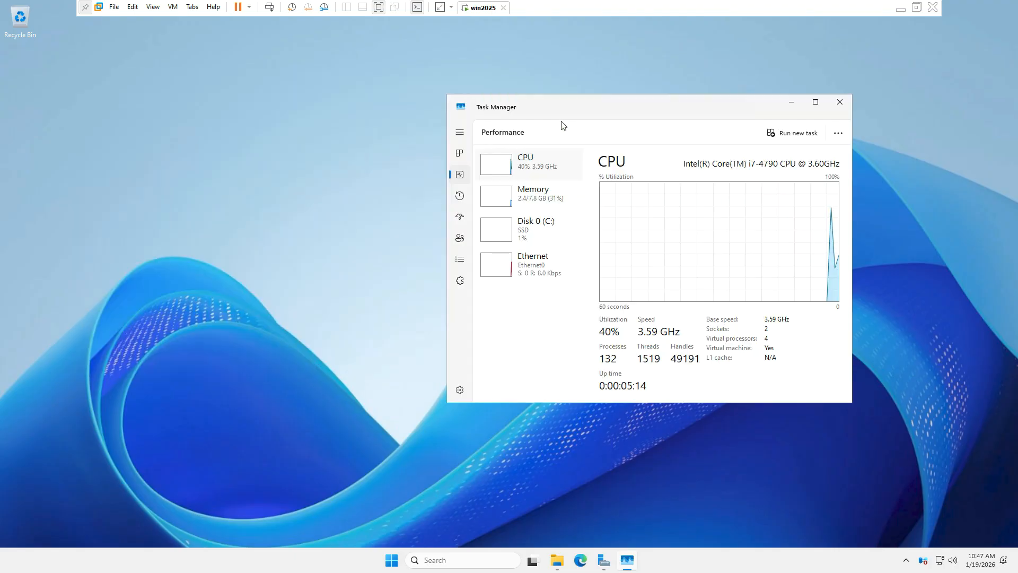
click(535, 203)
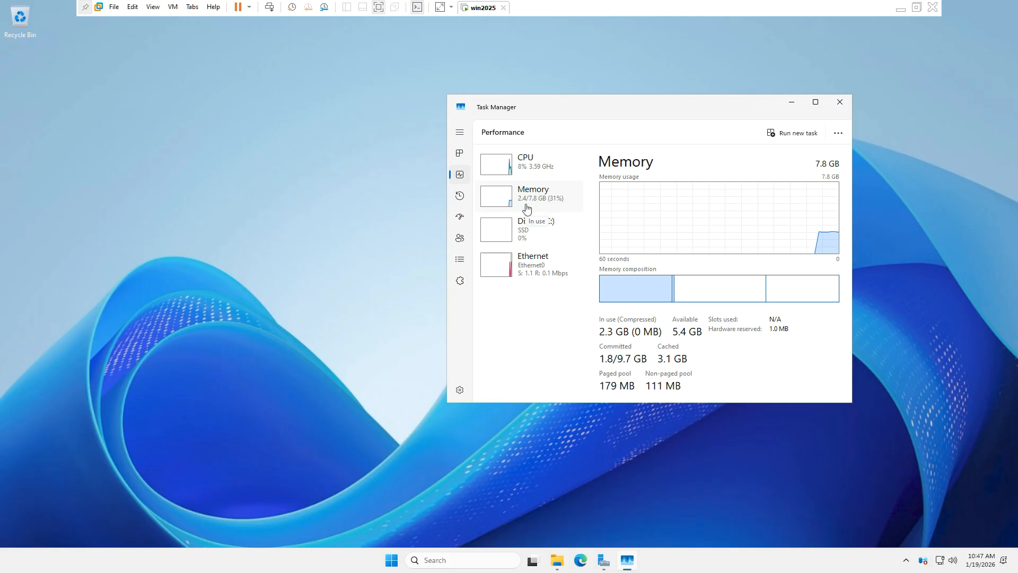
click(524, 272)
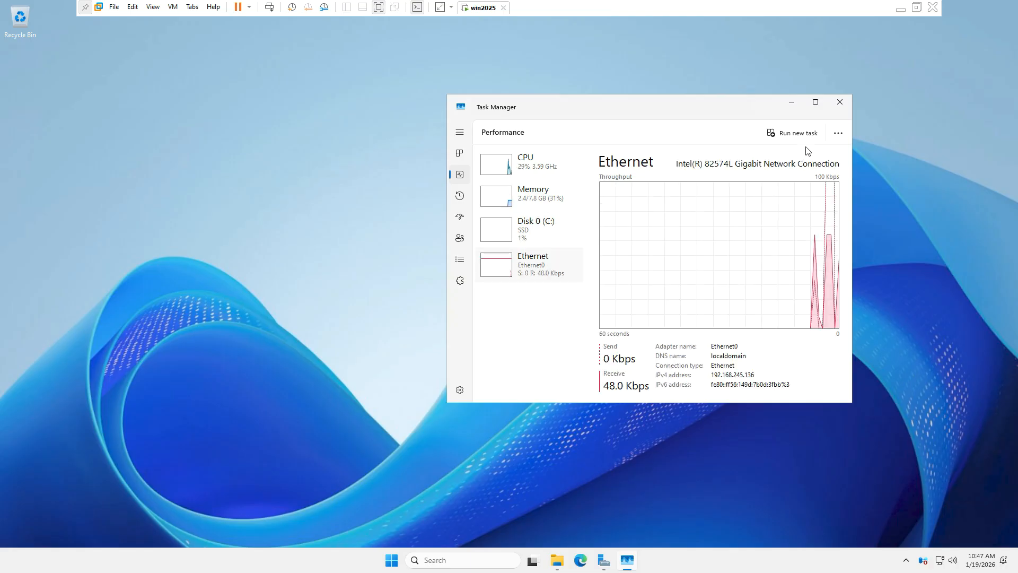
click(840, 102)
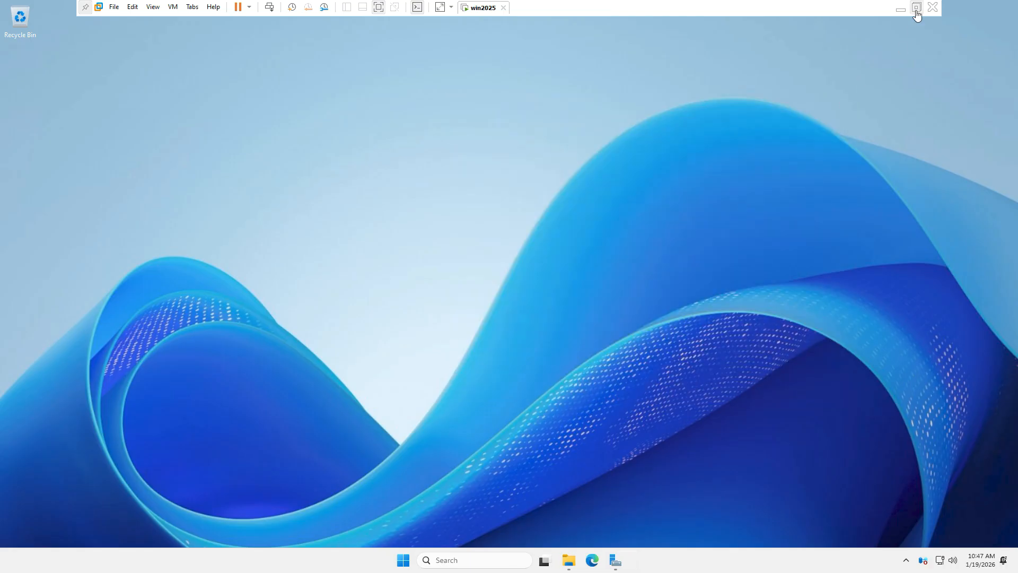
click(917, 11)
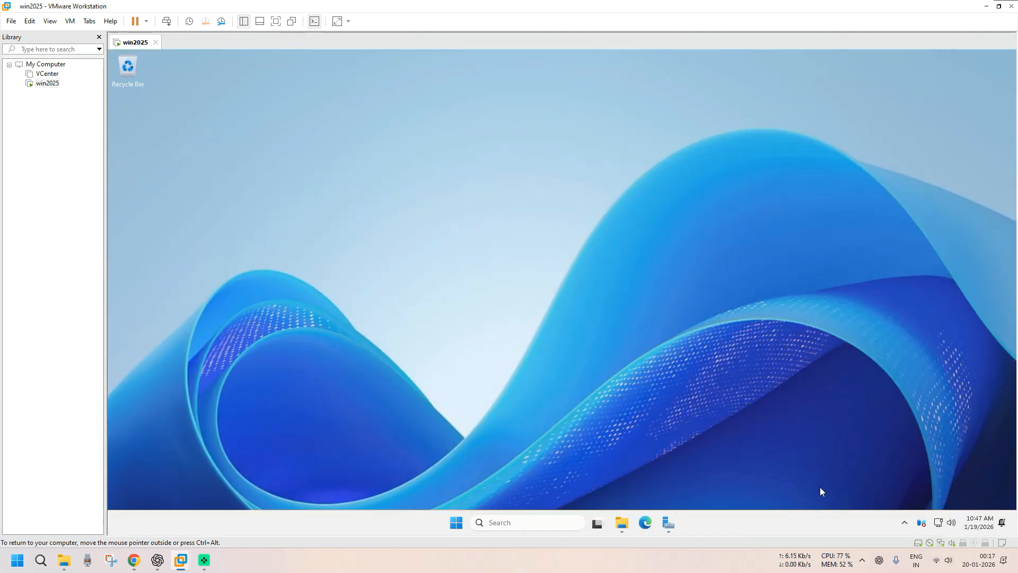